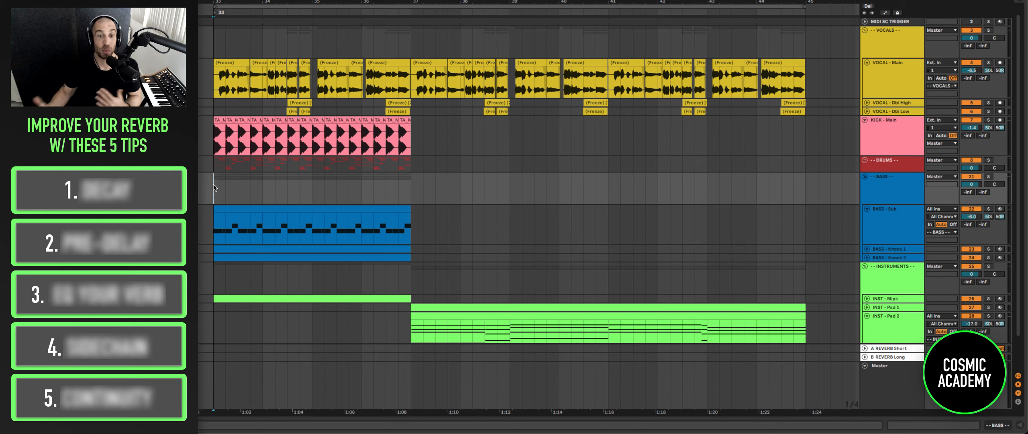
# - Play the section from bar 33 and compare the dry VOCAL - Main track soloed and in the full mix
pyautogui.press('space')
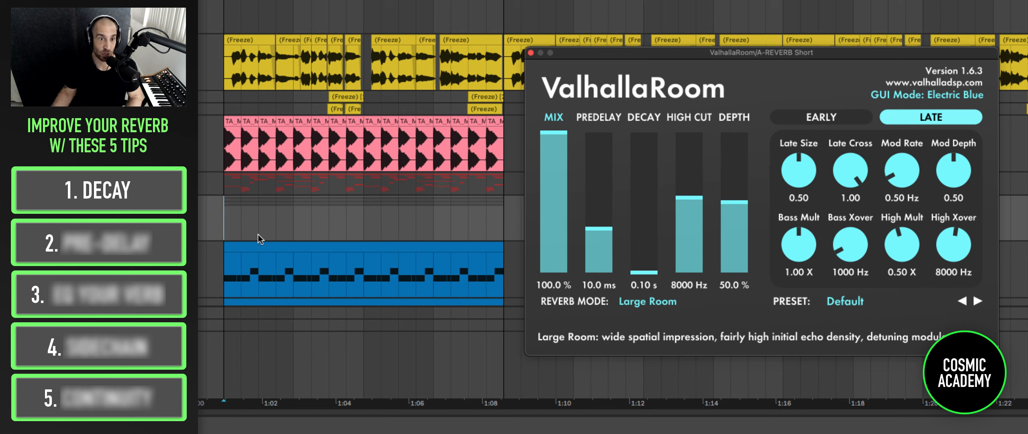
pyautogui.click(218, 76)
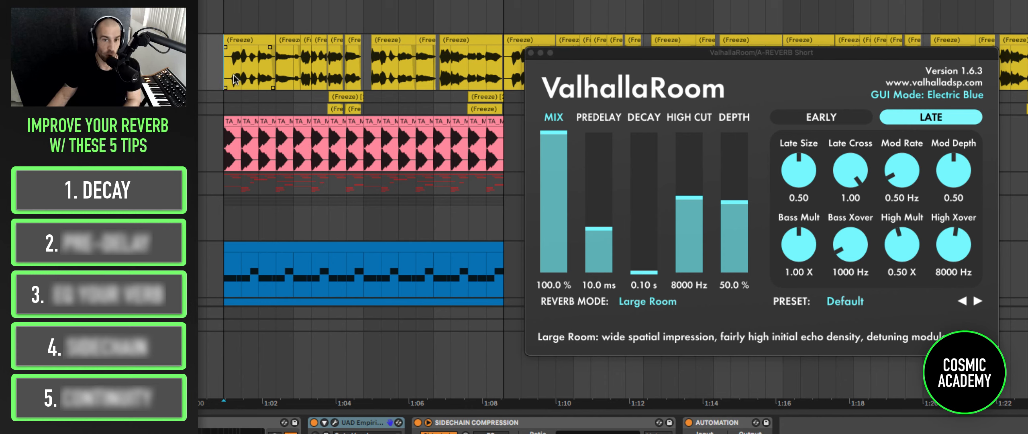
pyautogui.press('space')
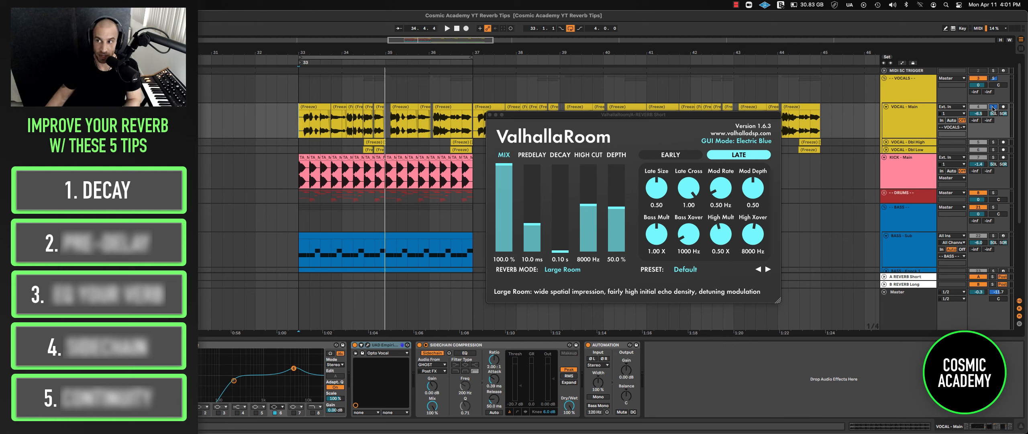
pyautogui.click(992, 107)
pyautogui.press('space')
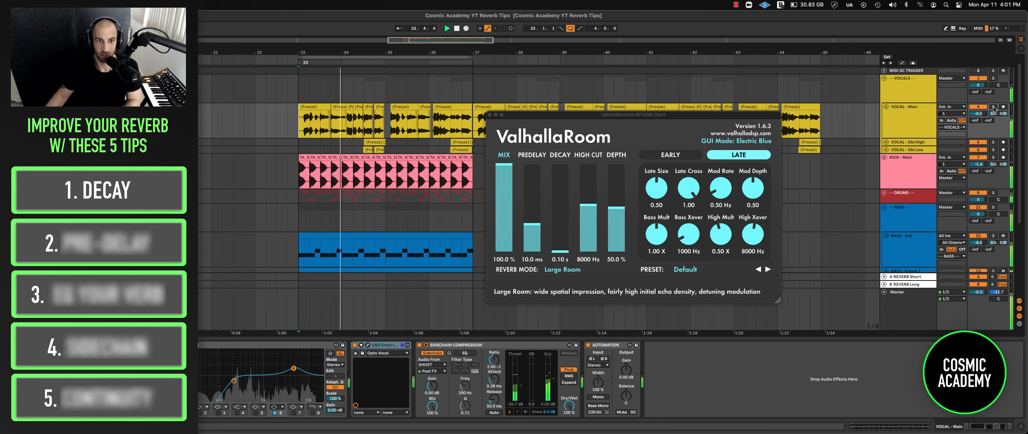
pyautogui.press('space')
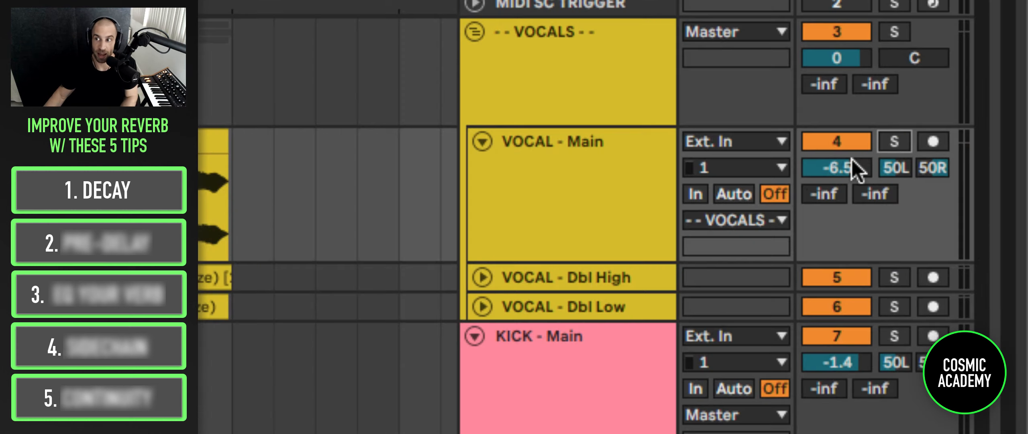
# - Send VOCAL - Main to the A REVERB Short return and set its ValhallaRoom decay to about 0.61 s
pyautogui.moveTo(977, 120); pyautogui.dragTo(977, 76)
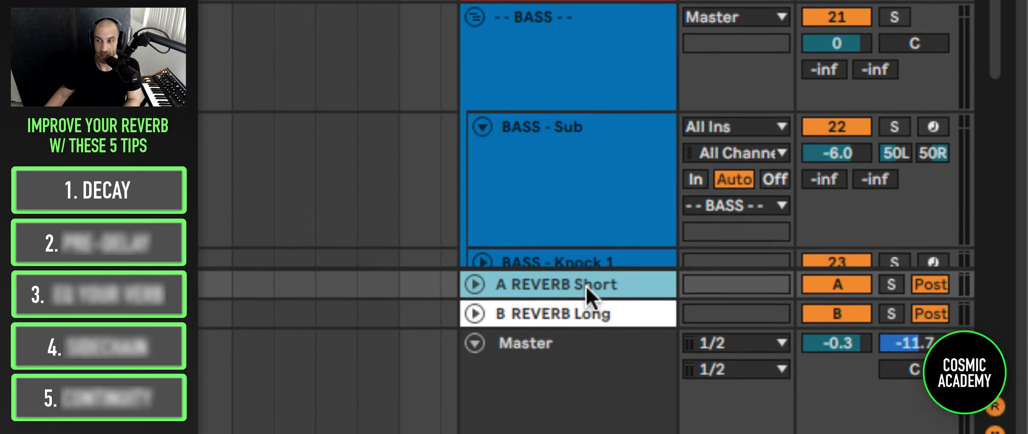
pyautogui.click(541, 188)
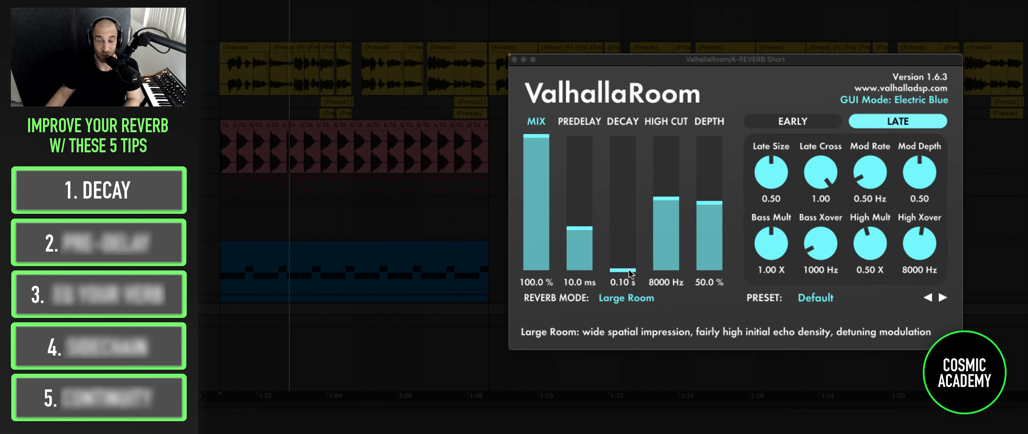
pyautogui.moveTo(629, 271)
pyautogui.mouseDown()
pyautogui.moveTo(629, 203)
pyautogui.moveTo(629, 281)
pyautogui.mouseUp()
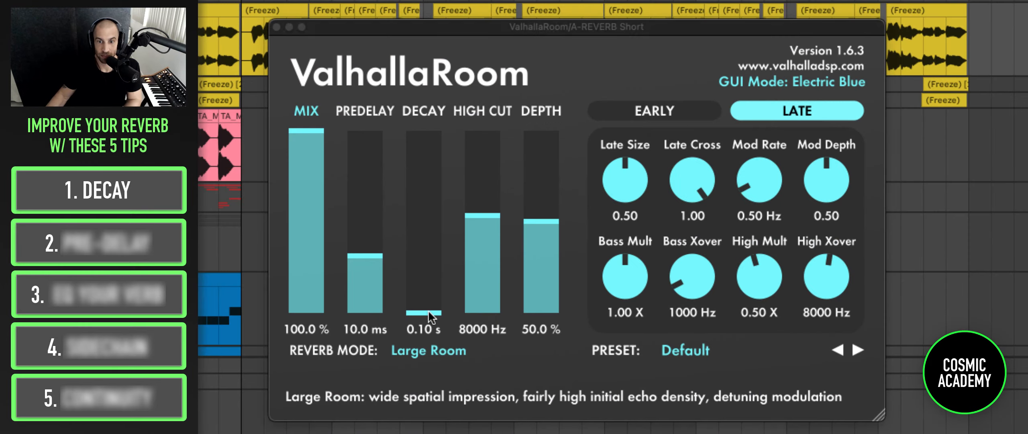
pyautogui.moveTo(428, 310); pyautogui.dragTo(429, 232)
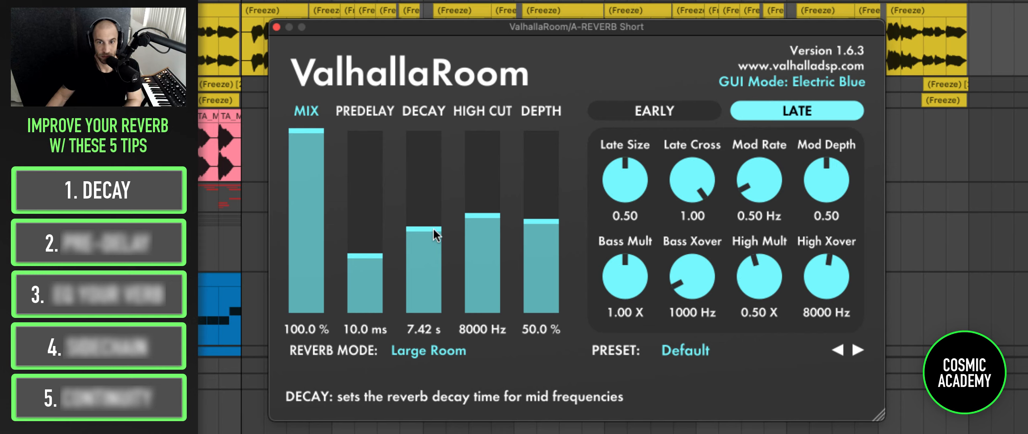
pyautogui.moveTo(431, 231); pyautogui.dragTo(434, 273)
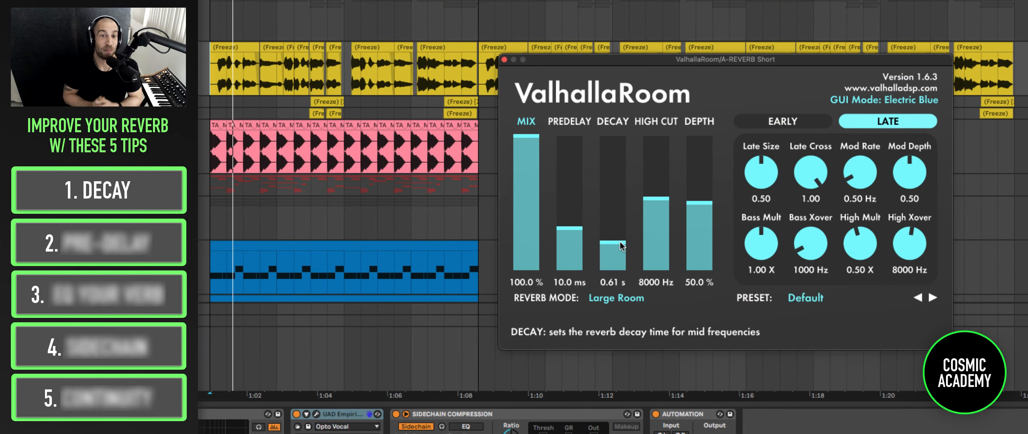
pyautogui.moveTo(622, 246)
pyautogui.mouseDown()
pyautogui.moveTo(624, 216)
pyautogui.moveTo(625, 249)
pyautogui.mouseUp()
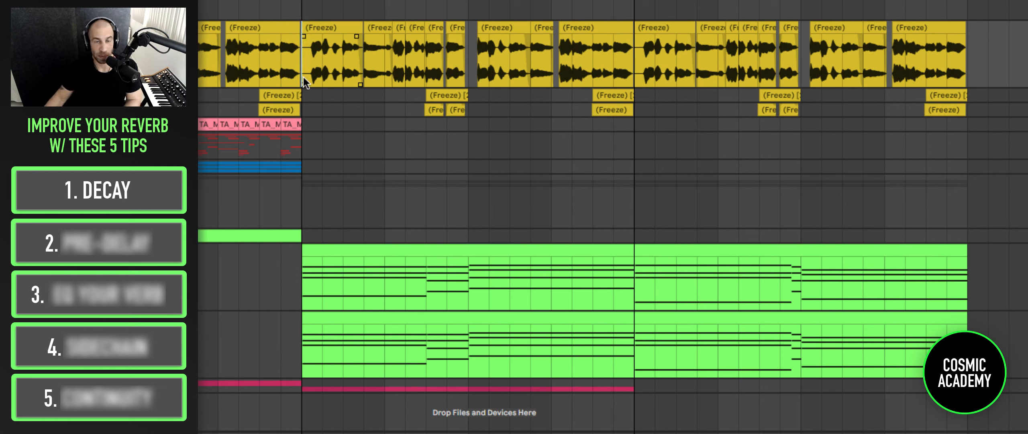
# - Play the breakdown from bar 37 and open ValhallaVintageVerb on the B REVERB Long return
pyautogui.press('space')
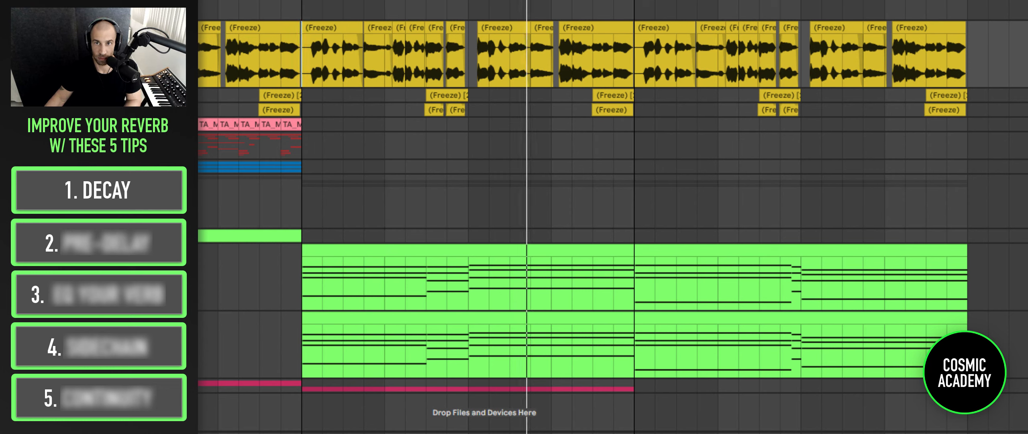
pyautogui.click(635, 56)
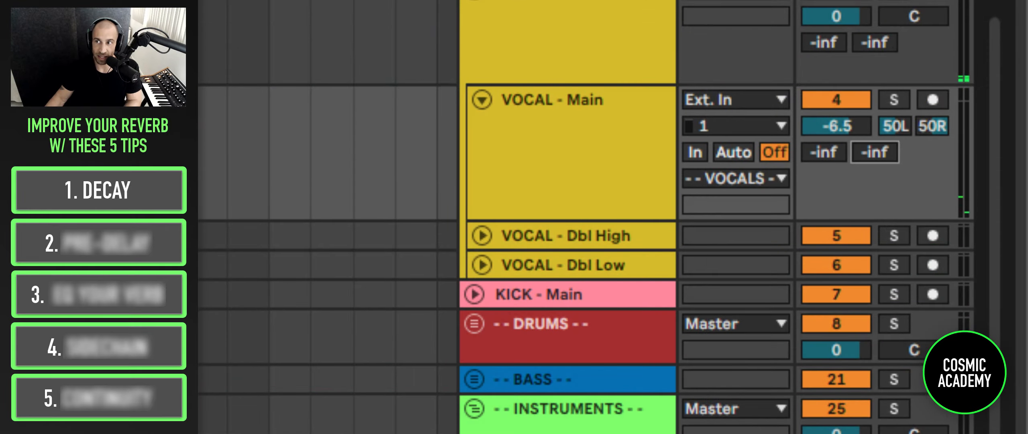
pyautogui.scroll(-10, 666, 367)
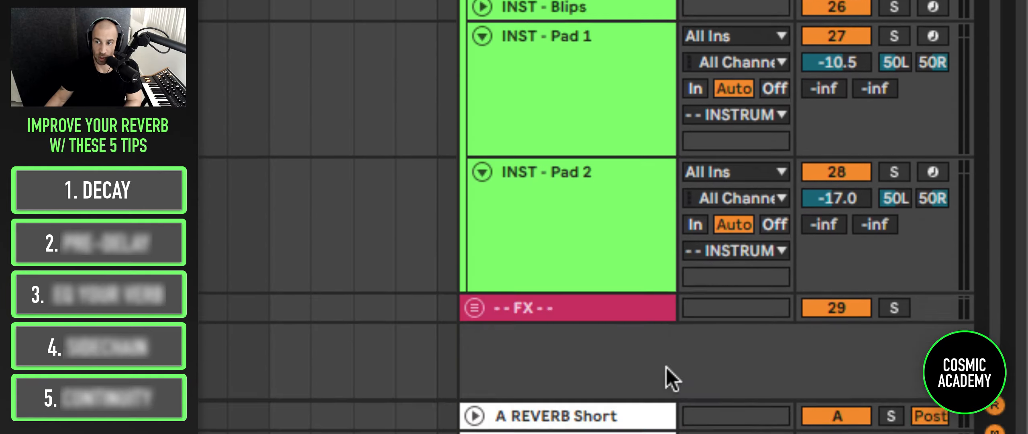
pyautogui.click(590, 259)
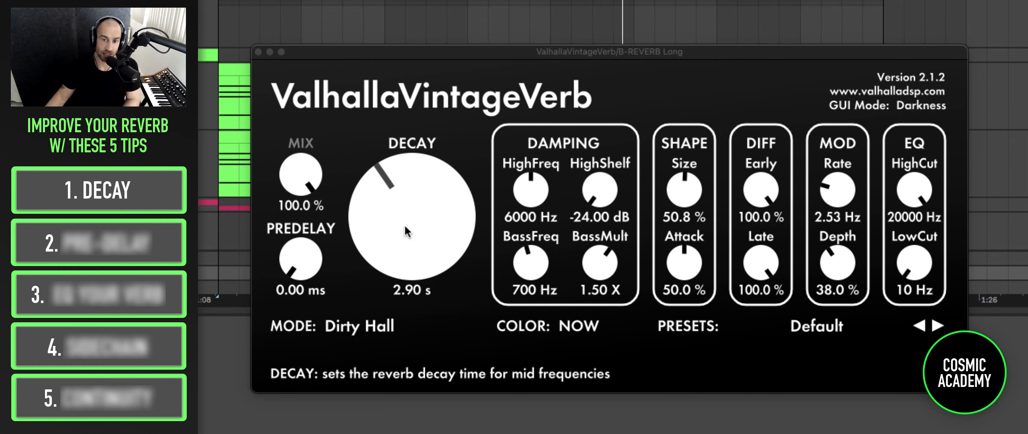
# - Try long and short ValhallaVintageVerb decay times on REVERB Long, including about 6.17 s, 0.21 s and 0.94 s
pyautogui.moveTo(409, 203)
pyautogui.mouseDown()
pyautogui.moveTo(409, 181)
pyautogui.moveTo(407, 207)
pyautogui.mouseUp()
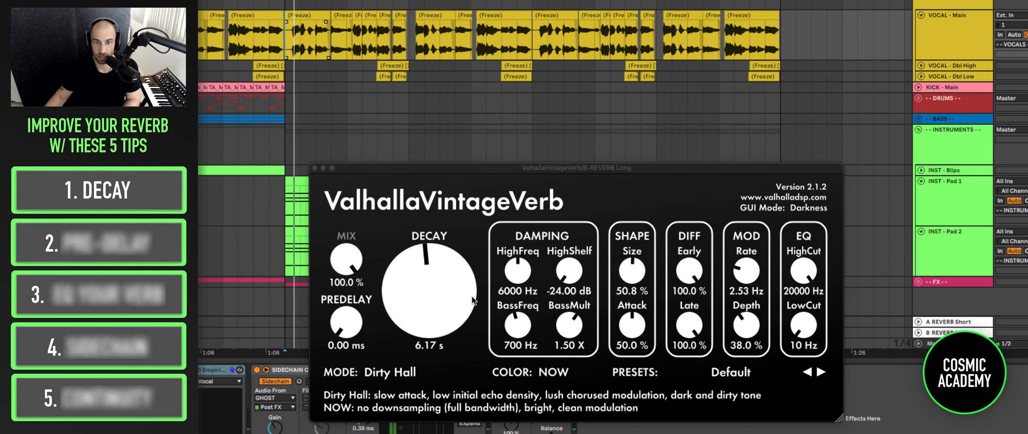
pyautogui.moveTo(450, 300); pyautogui.dragTo(432, 363)
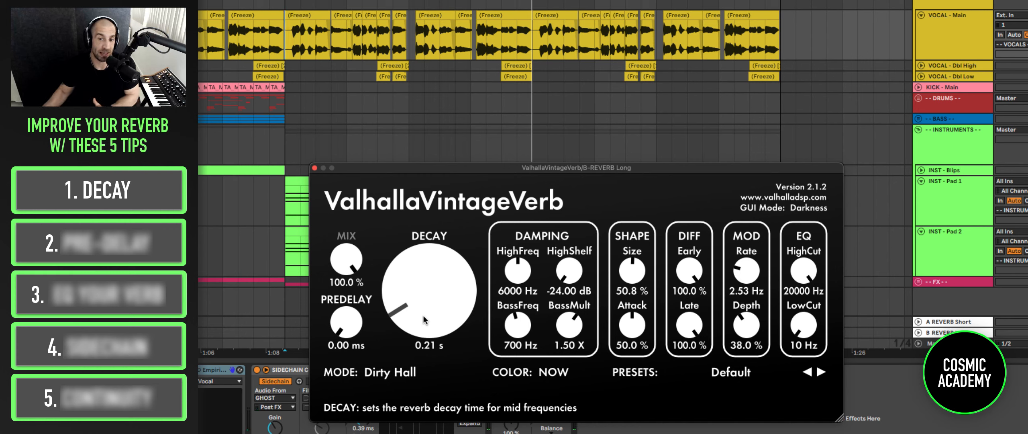
pyautogui.moveTo(424, 315); pyautogui.dragTo(426, 293)
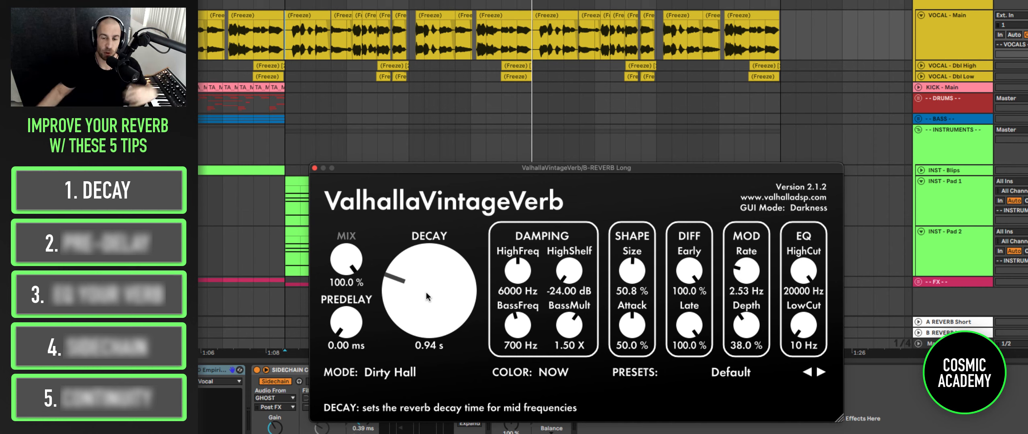
pyautogui.moveTo(426, 293); pyautogui.dragTo(423, 278)
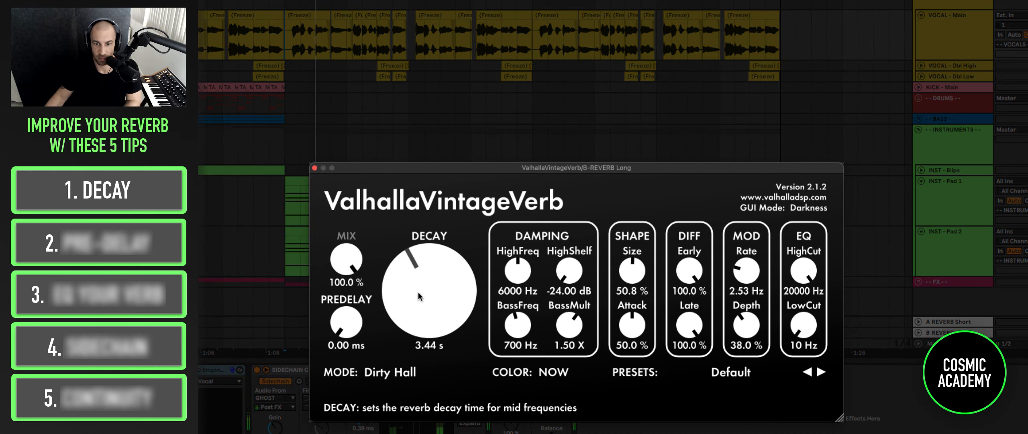
# - Fine-tune the REVERB Long decay to about 4.23 s while the breakdown plays
pyautogui.scroll(5, 419, 290)
pyautogui.scroll(4, 419, 290)
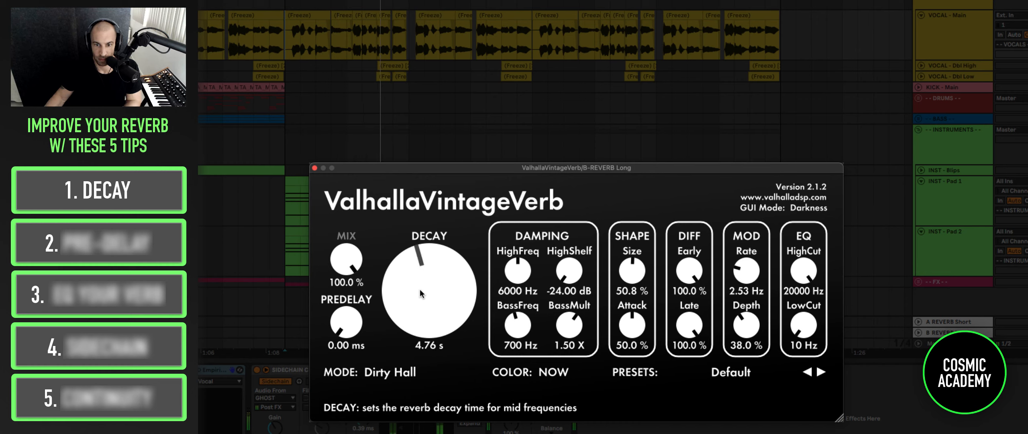
pyautogui.scroll(-4, 418, 291)
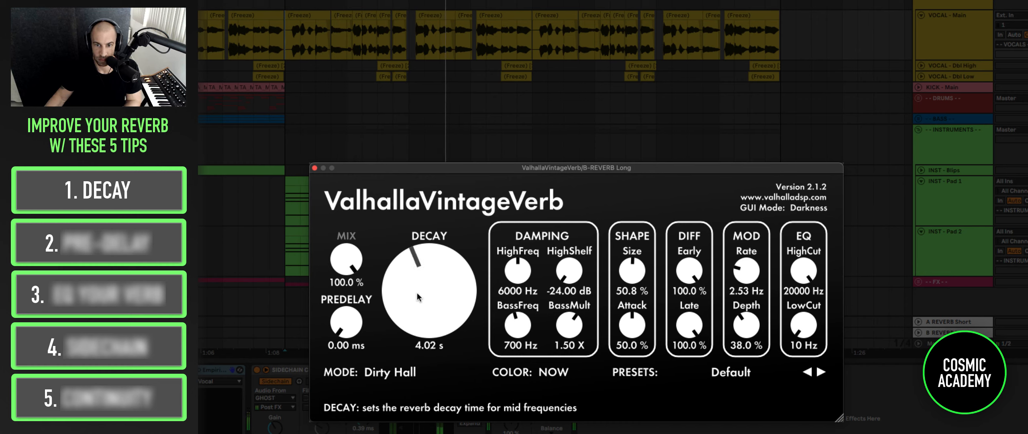
pyautogui.scroll(-6, 417, 295)
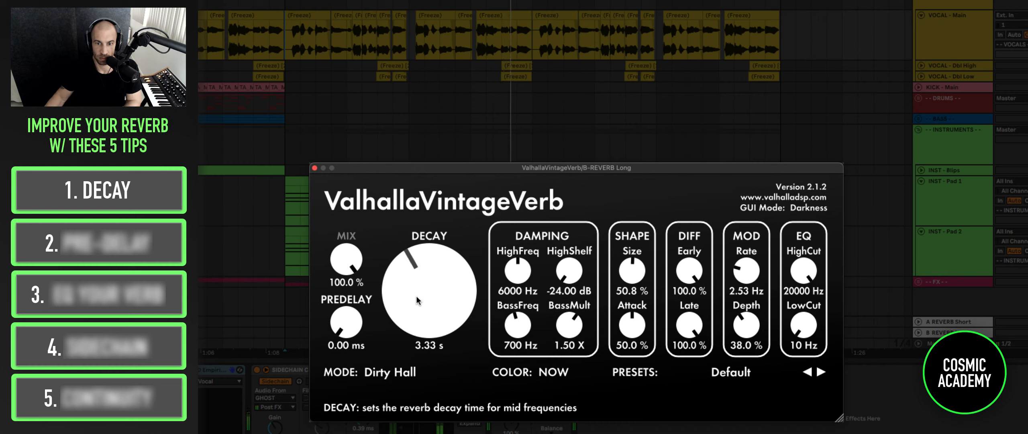
pyautogui.scroll(-1, 417, 301)
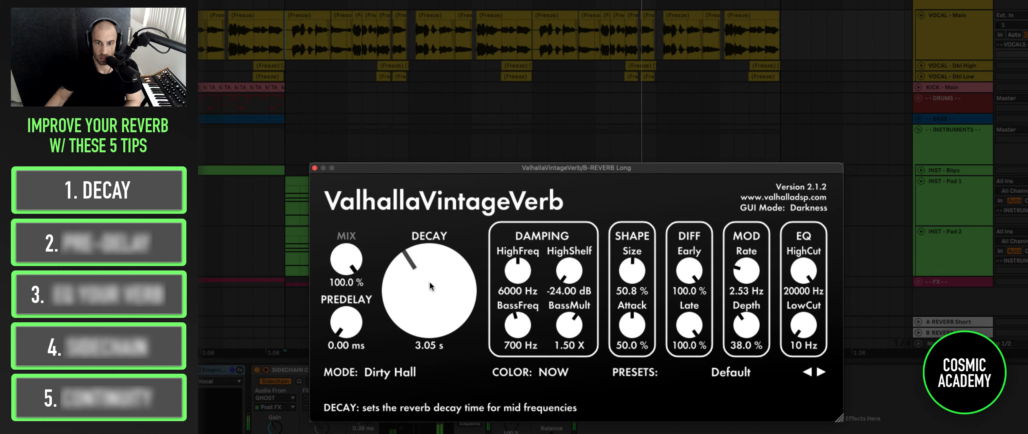
pyautogui.scroll(4, 429, 281)
pyautogui.scroll(4, 431, 278)
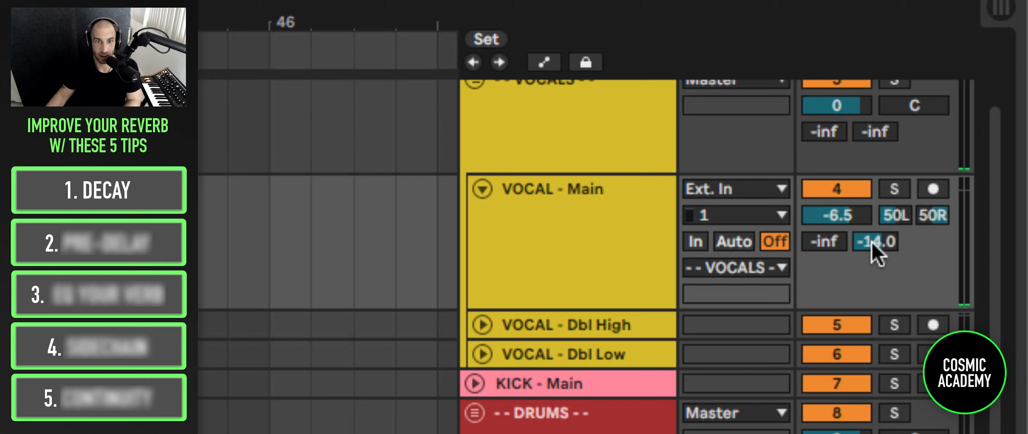
# - Automate VOCAL - Main's B-REVERB Long send to its minimum before bar 37, keeping it at -12.0 dB from bar 37 onward
pyautogui.moveTo(873, 243); pyautogui.dragTo(875, 273)
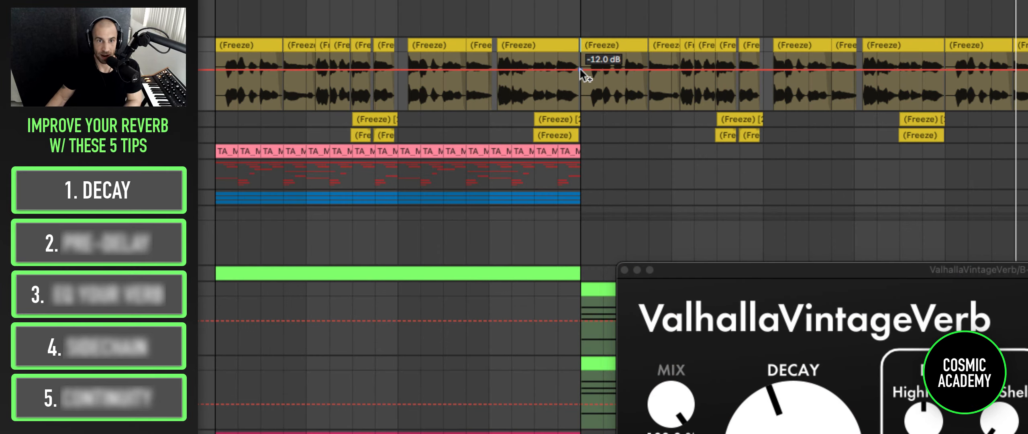
pyautogui.moveTo(564, 70); pyautogui.dragTo(564, 109)
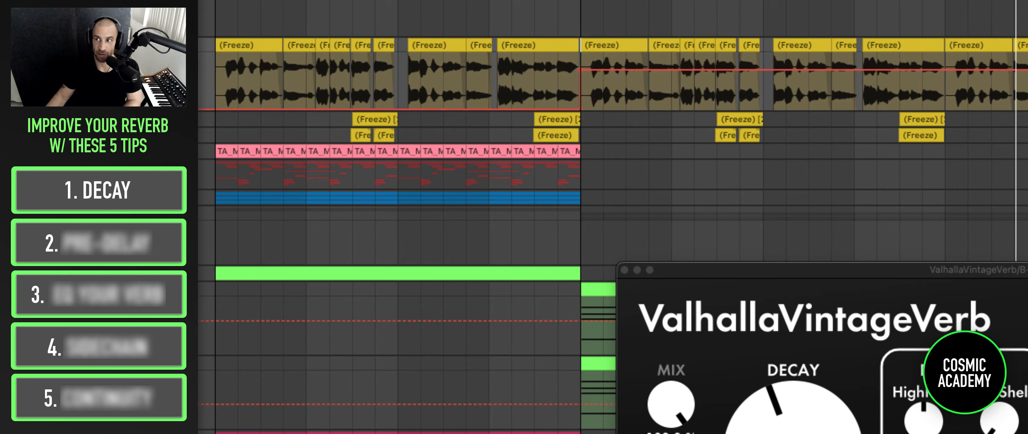
pyautogui.press('a')
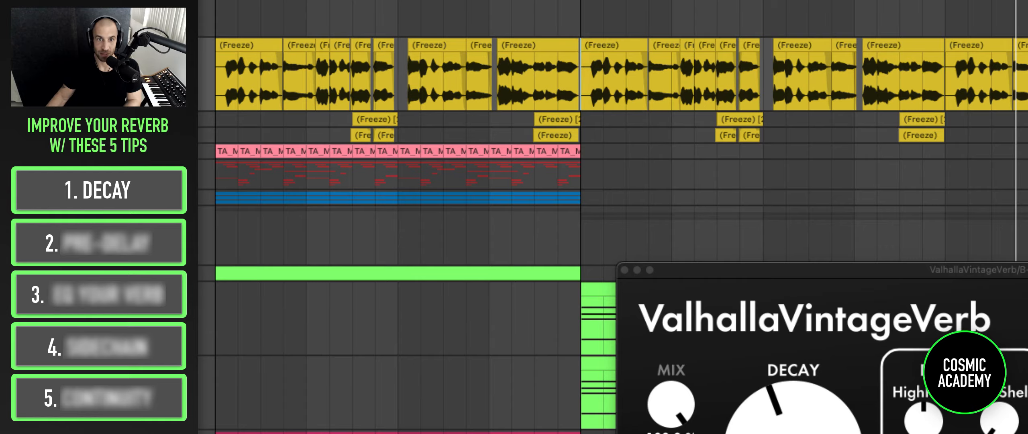
# - Raise VOCAL - Main's A-REVERB Short send automation only across bars 33 to 37
pyautogui.moveTo(212, 69); pyautogui.dragTo(571, 77)
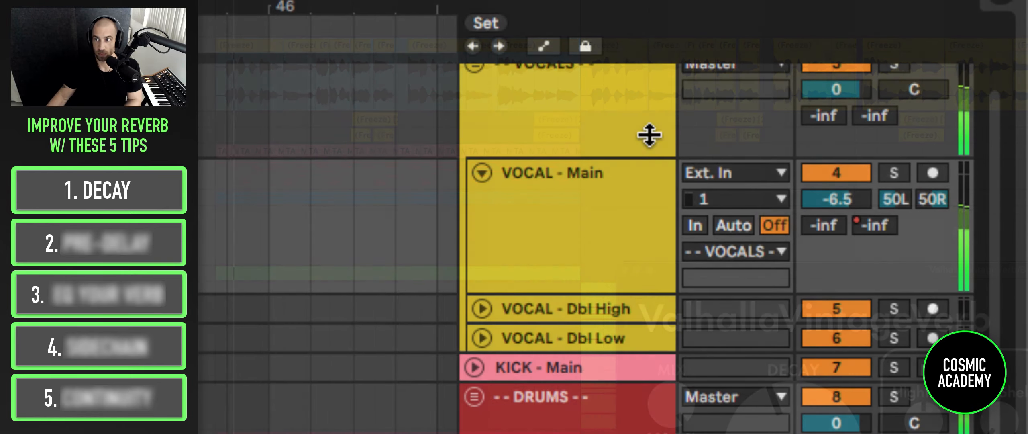
pyautogui.moveTo(824, 241); pyautogui.dragTo(824, 255)
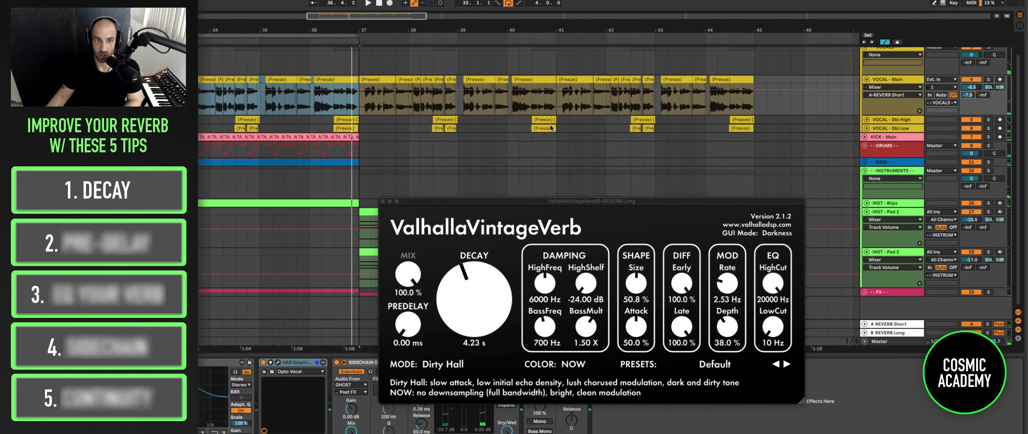
# - Extend the loop to 12 bars from bar 33 and play it from the start
pyautogui.click(358, 93)
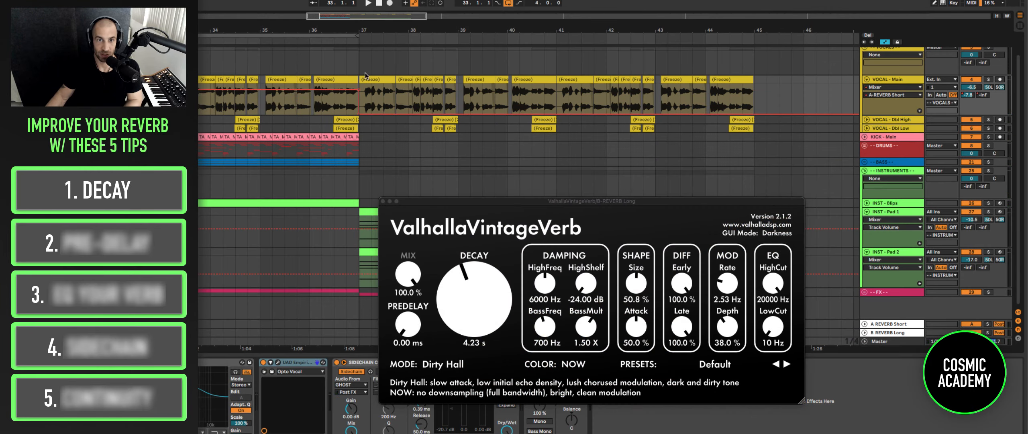
pyautogui.moveTo(359, 30); pyautogui.dragTo(536, 37)
pyautogui.click(262, 111)
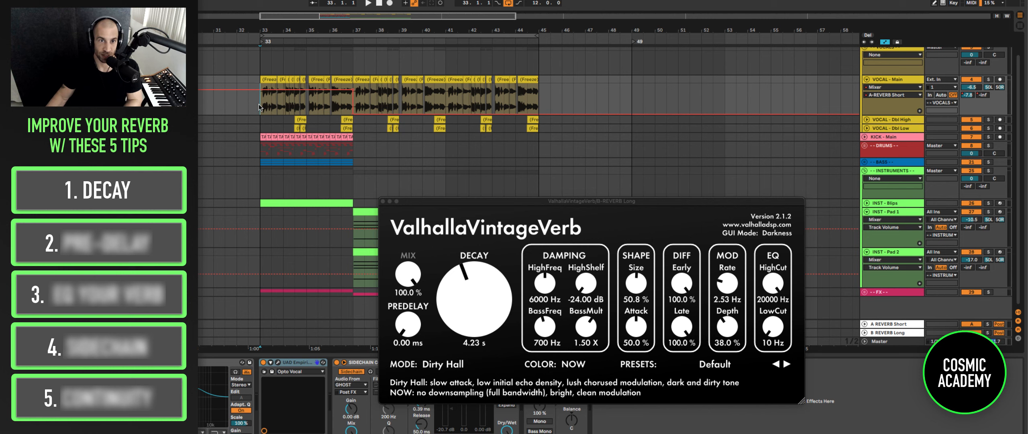
pyautogui.press('space')
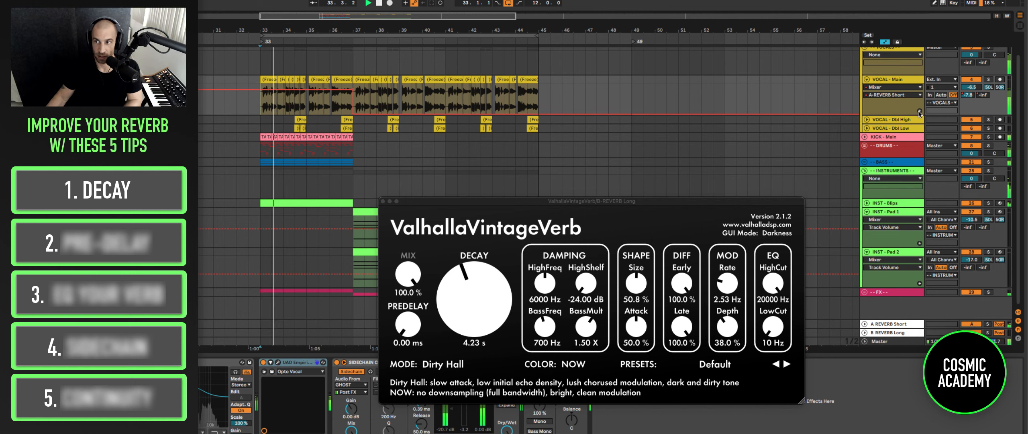
# - Add a separate A-REVERB Short automation lane on VOCAL - Main and show the Mixer's B-REVERB Long send in the main lane
pyautogui.click(919, 111)
pyautogui.click(893, 87)
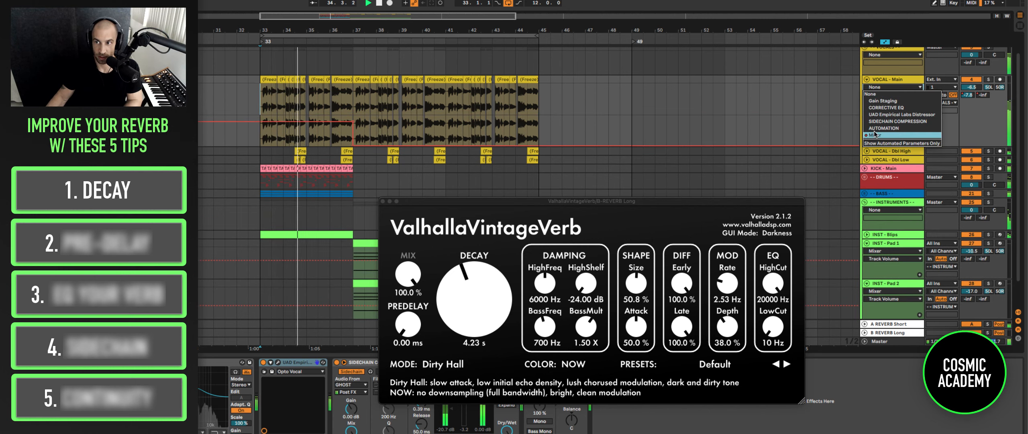
pyautogui.click(877, 126)
pyautogui.click(894, 95)
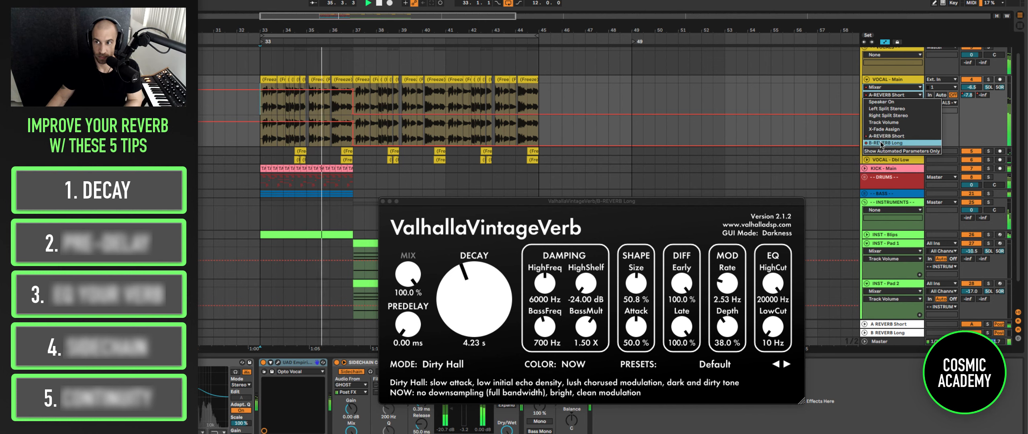
pyautogui.click(892, 102)
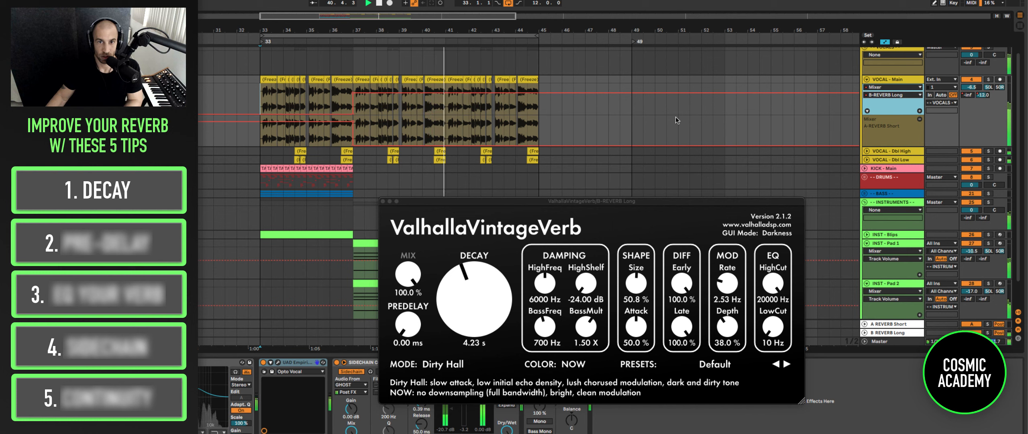
# - Stop playback and try a 26.8 ms predelay on A-REVERB Short's ValhallaRoom, then return it to 0.0 ms
pyautogui.press('space')
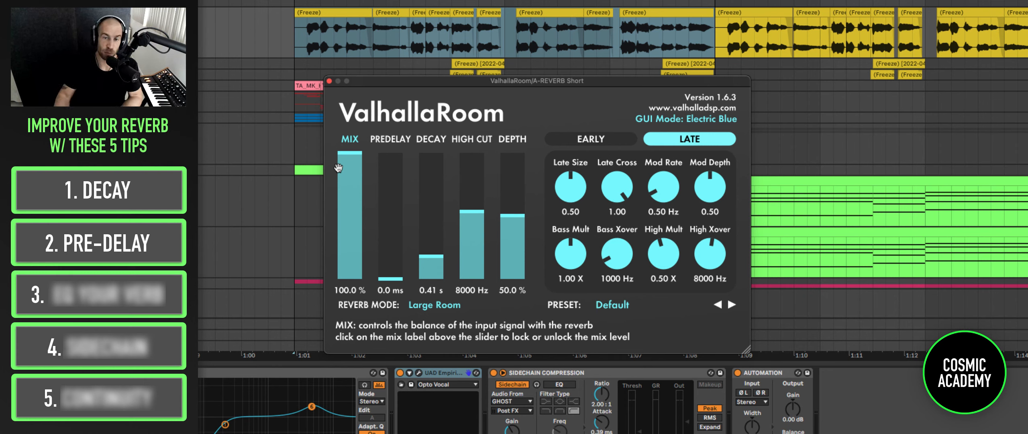
pyautogui.moveTo(391, 278); pyautogui.dragTo(397, 229)
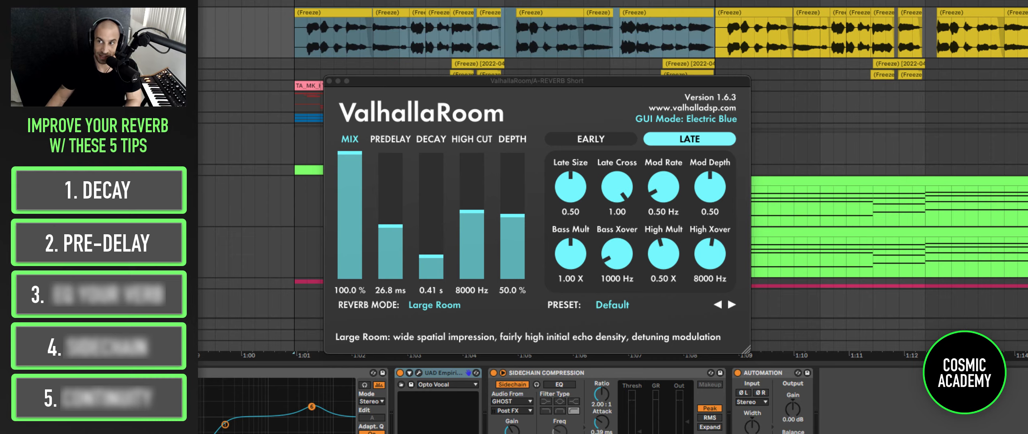
pyautogui.moveTo(398, 229); pyautogui.dragTo(393, 277)
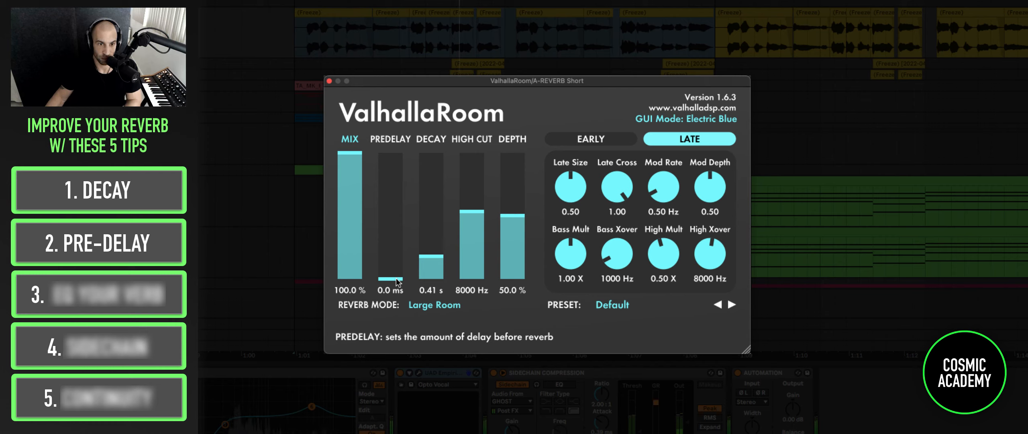
# - Try an exaggerated 186.8 ms predelay on A-REVERB Short, then refine it to 75.1 ms while playing the vocal section
pyautogui.moveTo(396, 279); pyautogui.dragTo(398, 186)
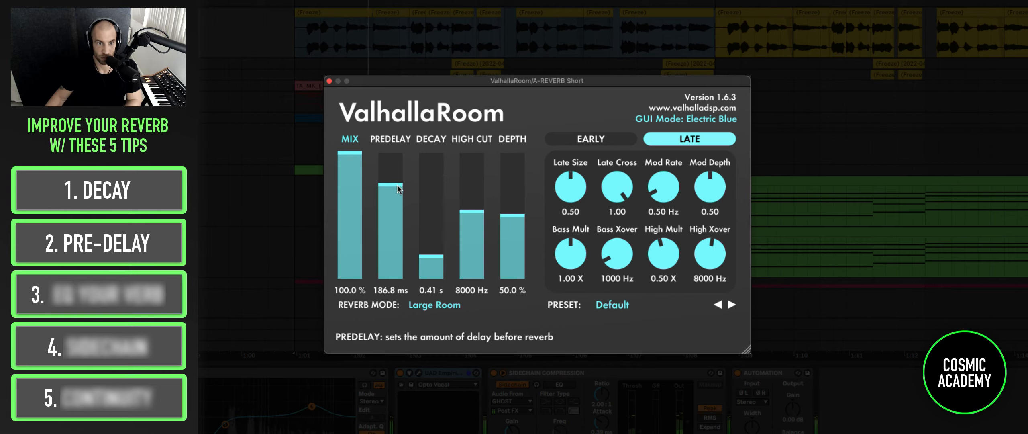
pyautogui.moveTo(397, 185); pyautogui.dragTo(399, 214)
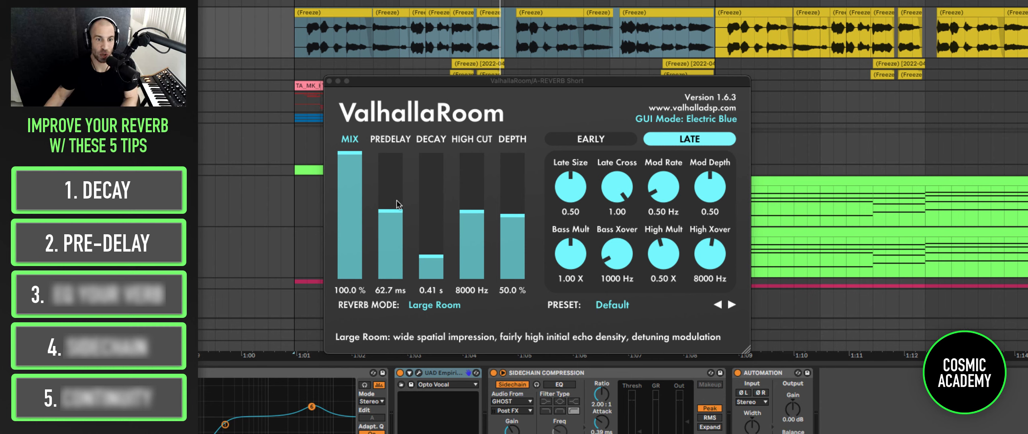
pyautogui.moveTo(398, 203); pyautogui.dragTo(398, 209)
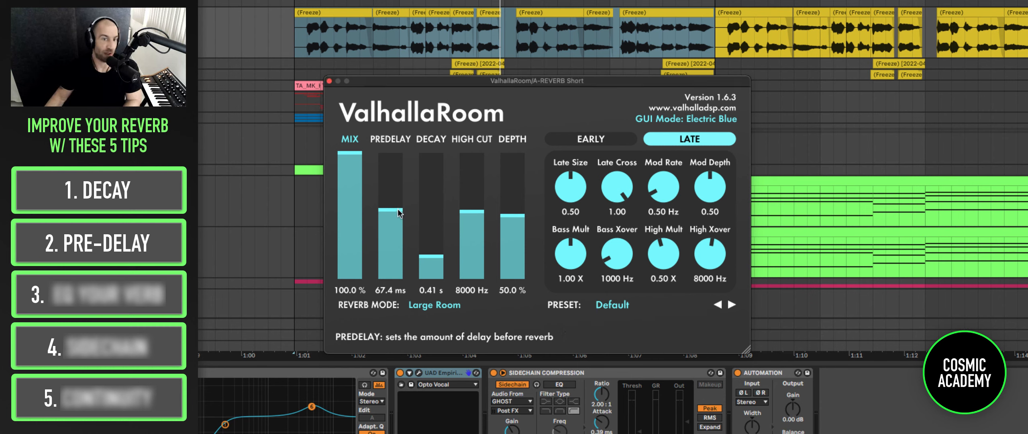
pyautogui.click(295, 43)
pyautogui.press('space')
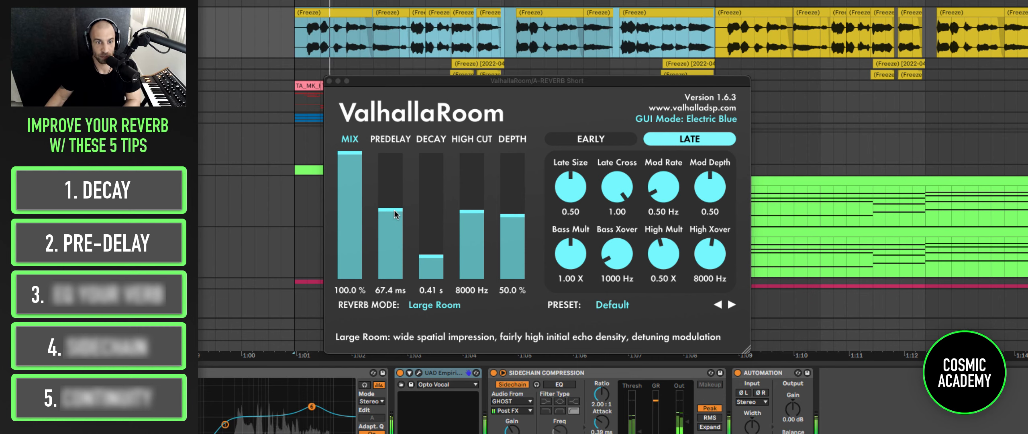
pyautogui.moveTo(394, 210)
pyautogui.mouseDown()
pyautogui.moveTo(394, 241)
pyautogui.moveTo(395, 176)
pyautogui.moveTo(399, 204)
pyautogui.mouseUp()
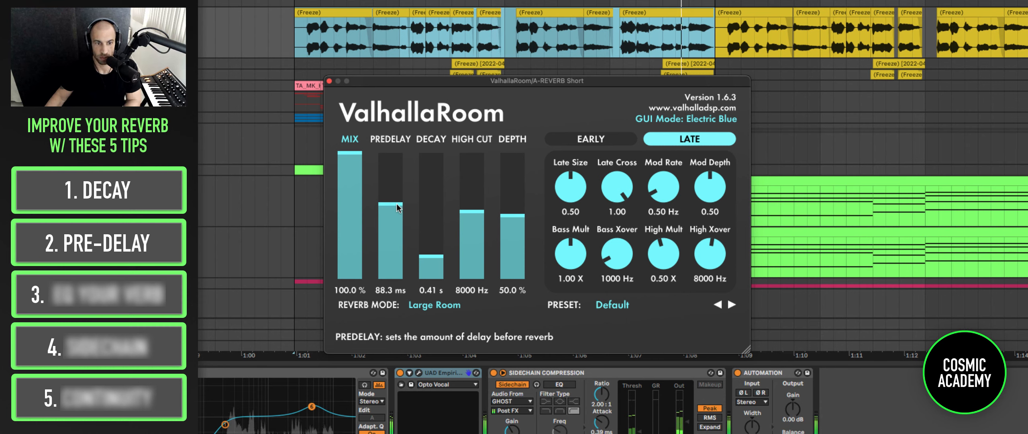
pyautogui.moveTo(397, 204); pyautogui.dragTo(396, 206)
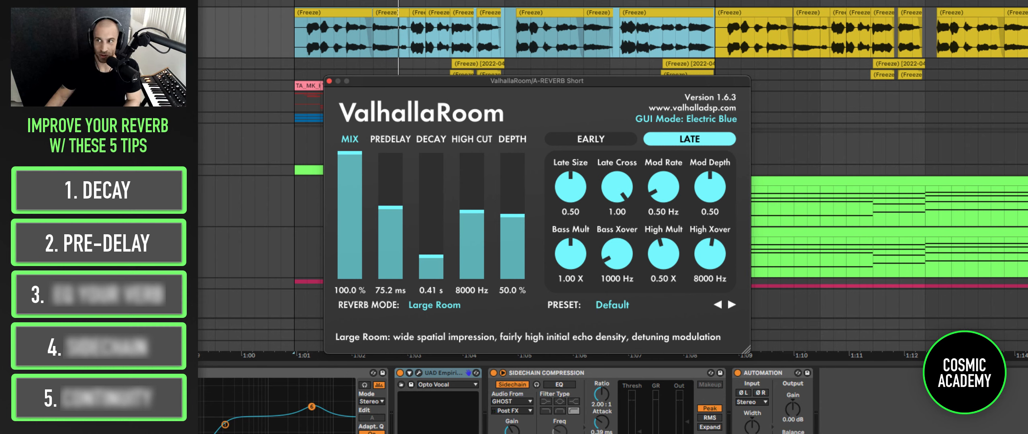
pyautogui.press('space')
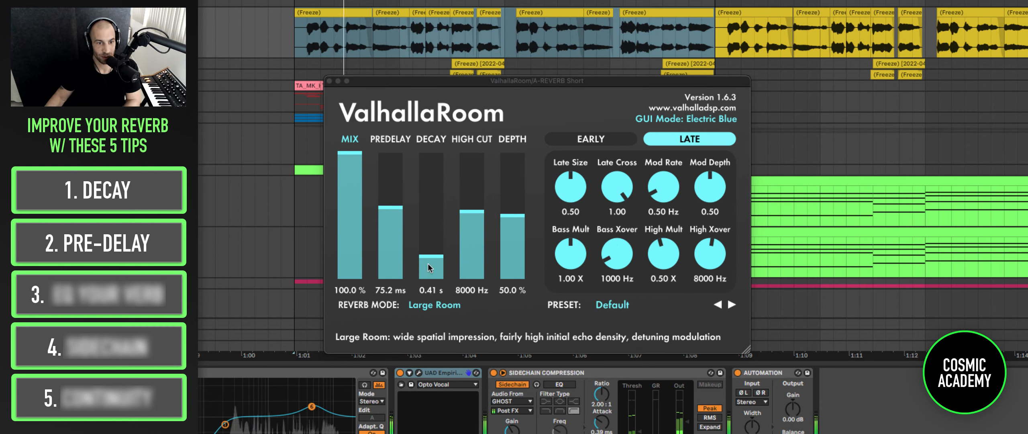
pyautogui.moveTo(396, 207)
pyautogui.mouseDown()
pyautogui.moveTo(391, 297)
pyautogui.moveTo(397, 206)
pyautogui.mouseUp()
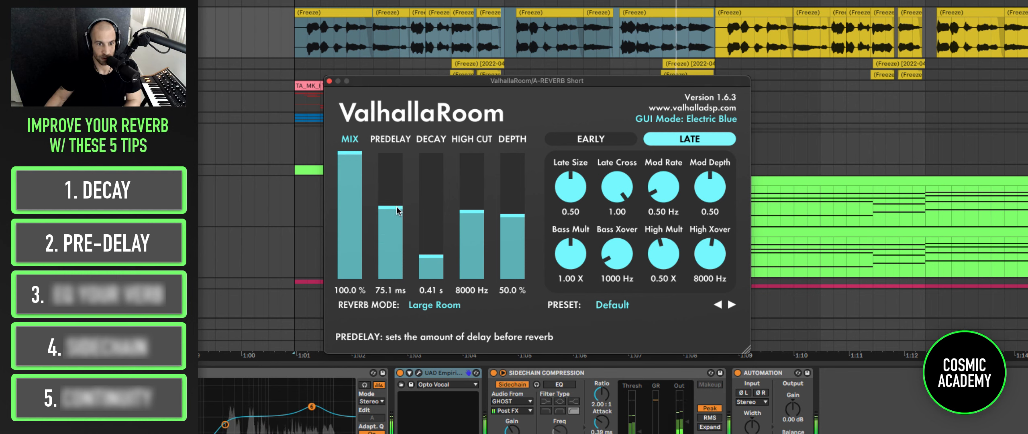
pyautogui.click(471, 3)
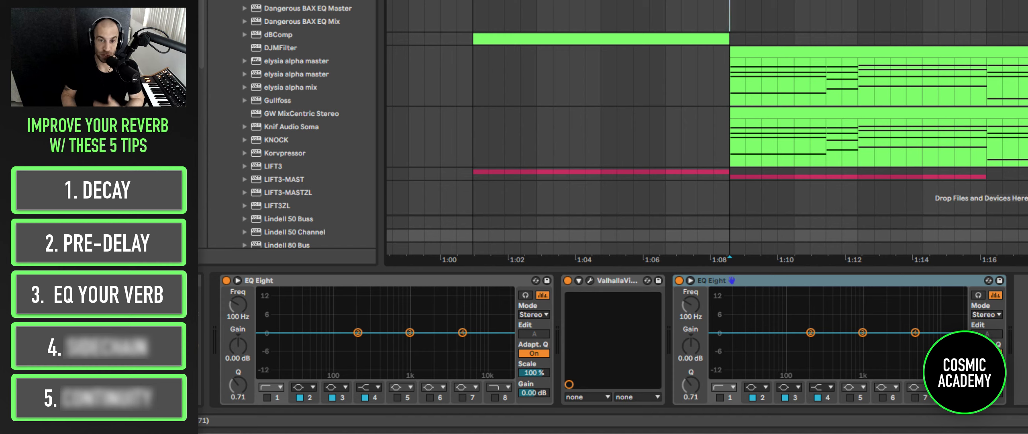
# - Examine the EQ Eights before and after B-REVERB Long's ValhallaVintageVerb and the reverb's own HighCut and LowCut controls
pyautogui.click(401, 277)
pyautogui.click(738, 281)
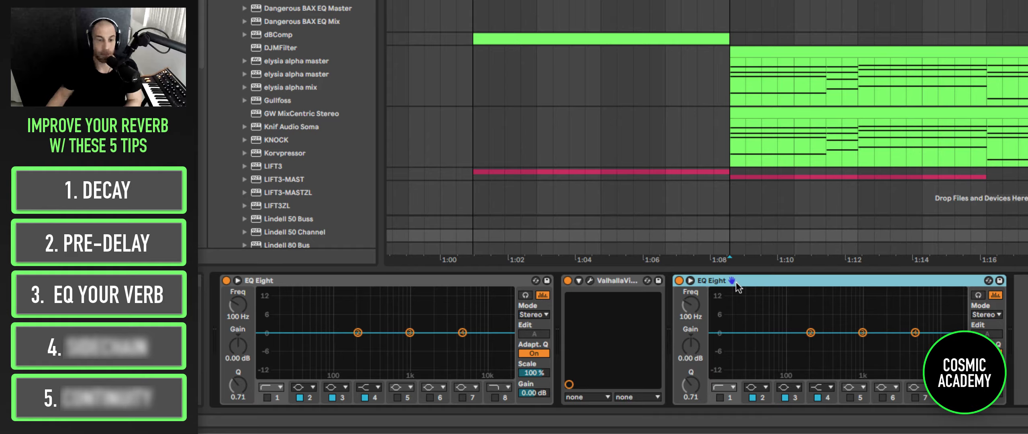
pyautogui.click(590, 280)
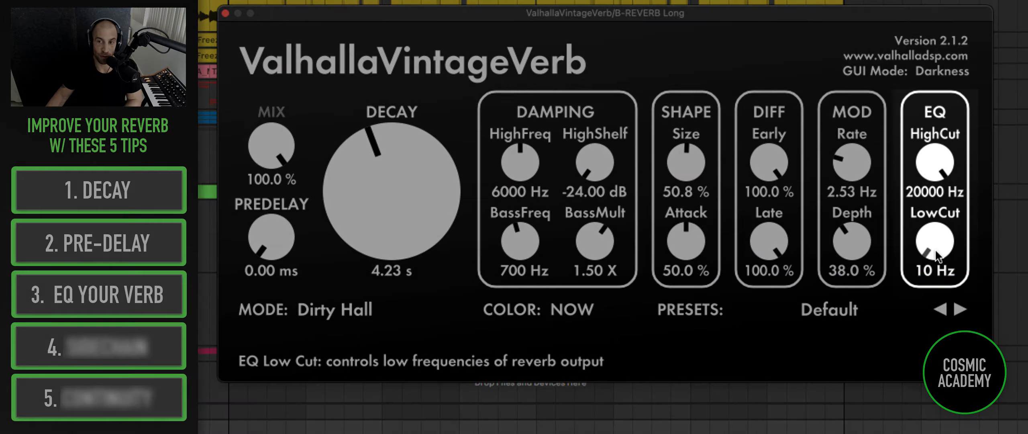
pyautogui.moveTo(936, 245)
pyautogui.mouseDown()
pyautogui.moveTo(938, 228)
pyautogui.moveTo(940, 252)
pyautogui.mouseUp()
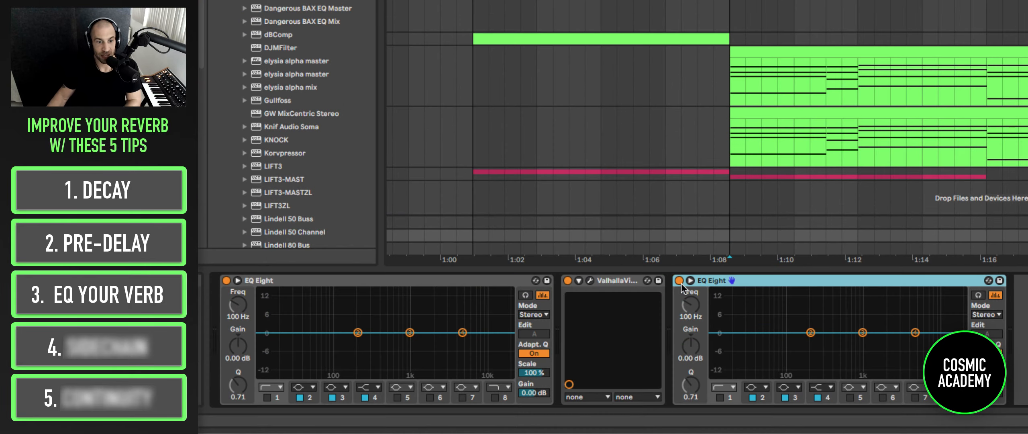
# - Bypass the EQ Eight after the reverb and, during playback, enable band 1 before it as a steeper low cut at 230 Hz
pyautogui.click(680, 282)
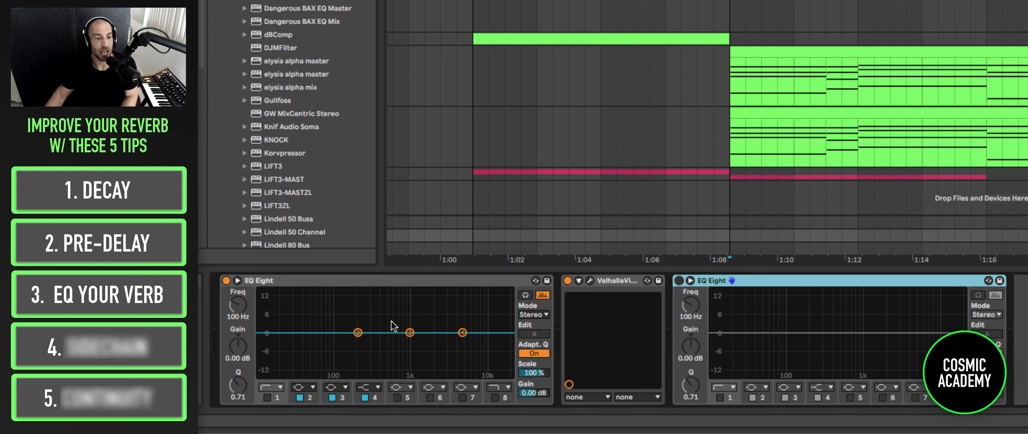
pyautogui.click(267, 398)
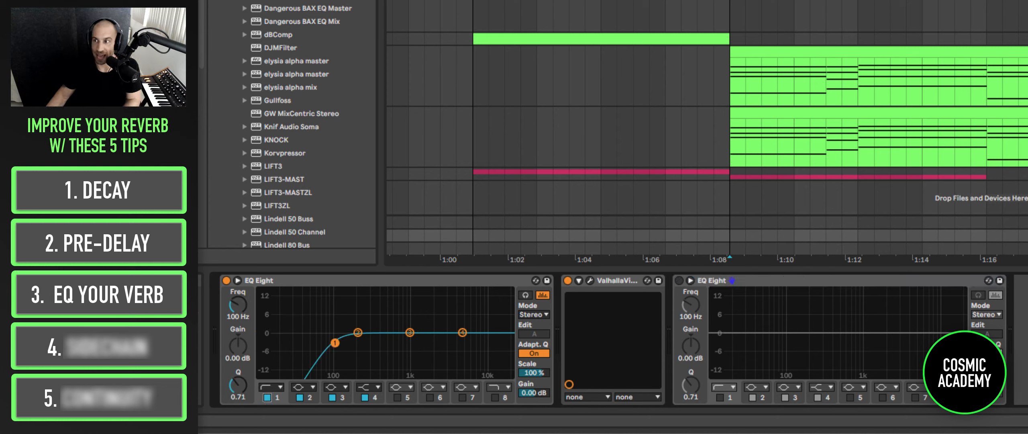
pyautogui.press('space')
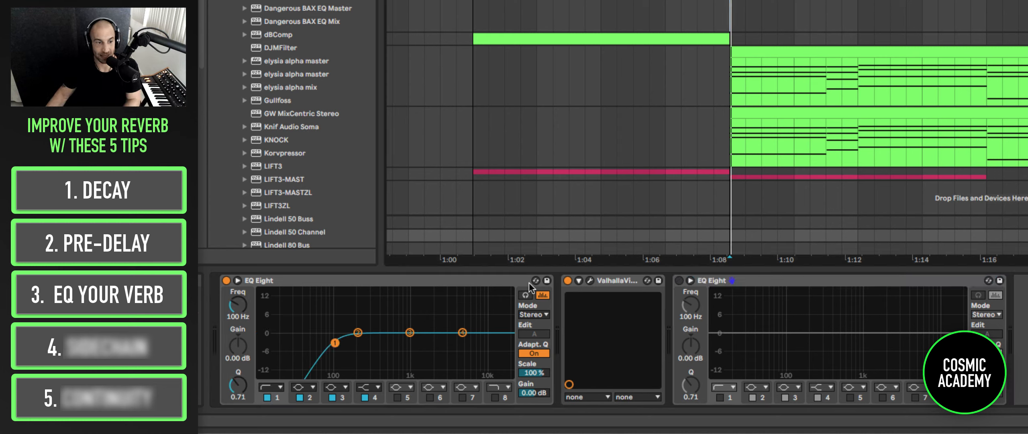
pyautogui.moveTo(335, 343); pyautogui.dragTo(360, 352)
pyautogui.click(275, 387)
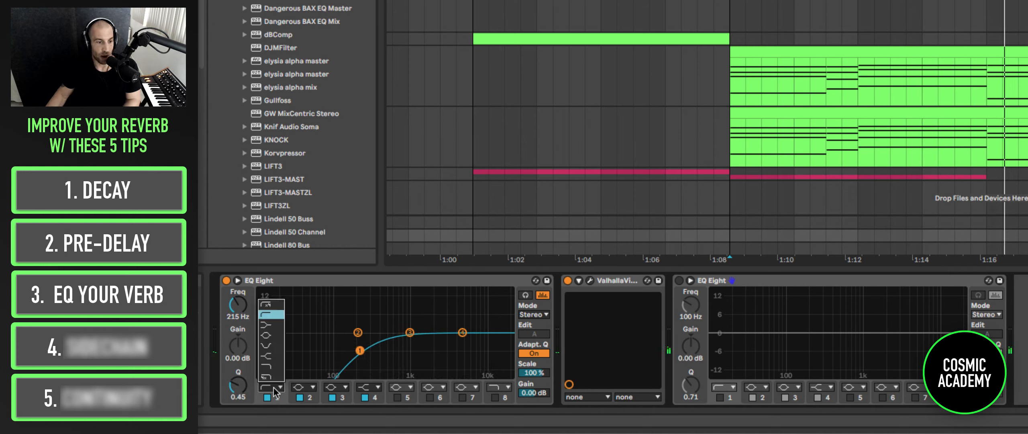
pyautogui.click(269, 307)
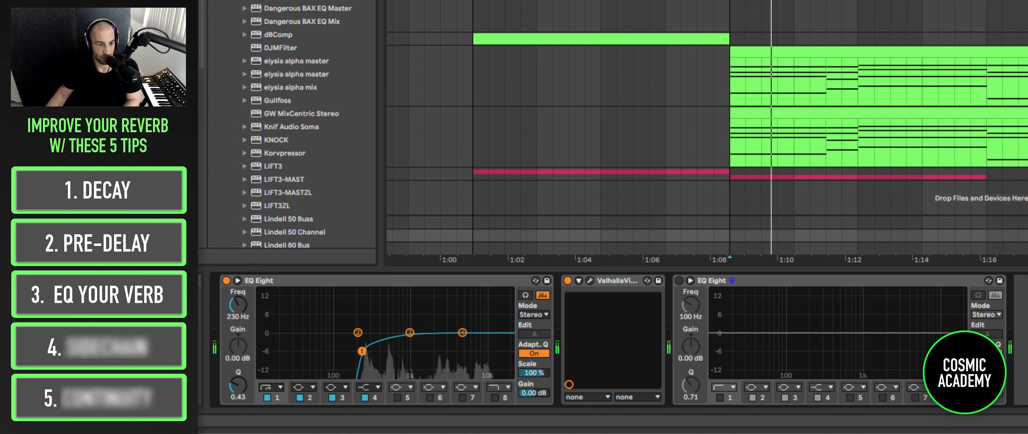
# - Try a 9.05 dB boost at 215 Hz on the pre-reverb EQ's band 2, and set band 3 to -5.58 dB at 4.35 kHz
pyautogui.moveTo(358, 332); pyautogui.dragTo(360, 309)
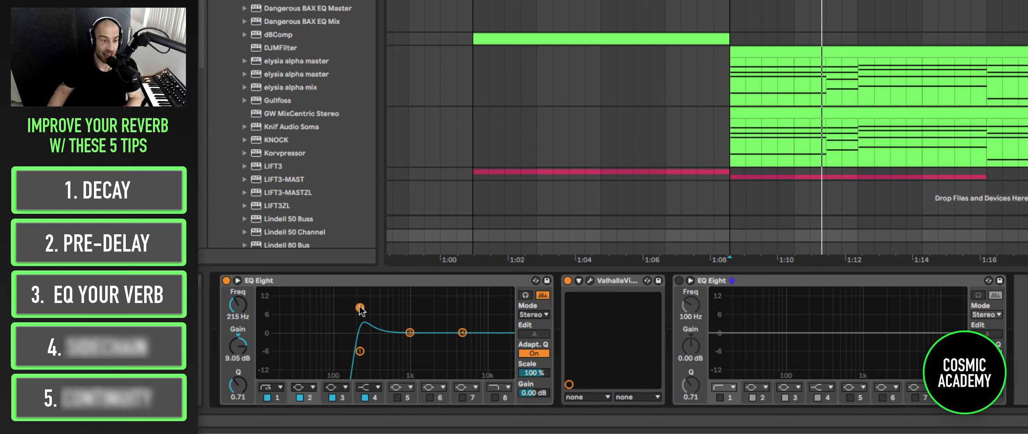
pyautogui.moveTo(360, 307); pyautogui.dragTo(446, 345)
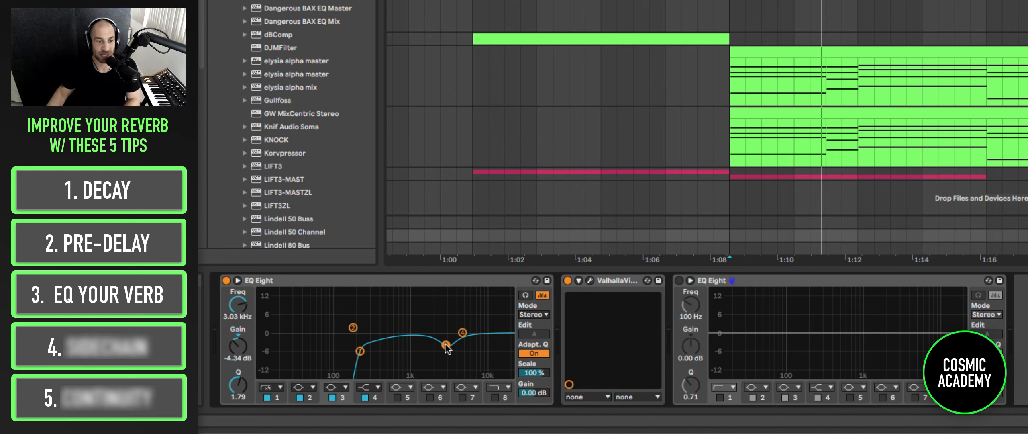
pyautogui.moveTo(446, 344); pyautogui.dragTo(458, 291)
pyautogui.press('super+z')
pyautogui.press('super+z')
pyautogui.press('super+z')
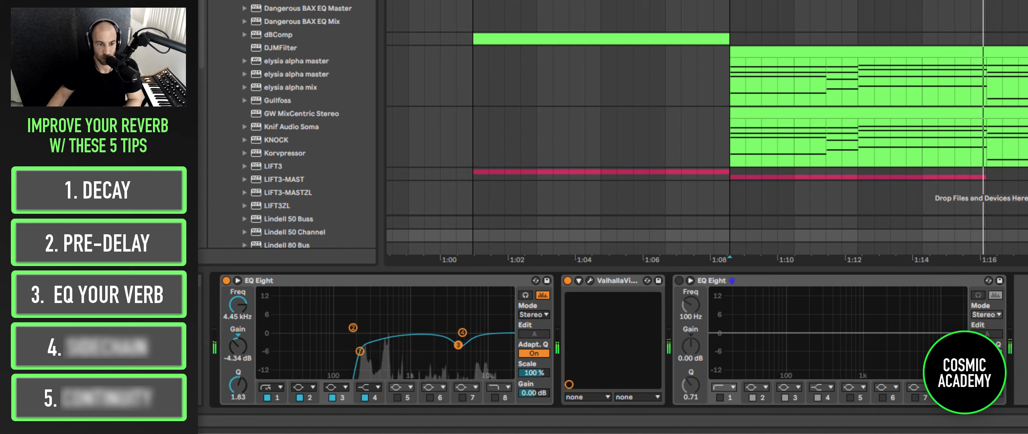
pyautogui.moveTo(458, 345); pyautogui.dragTo(457, 346)
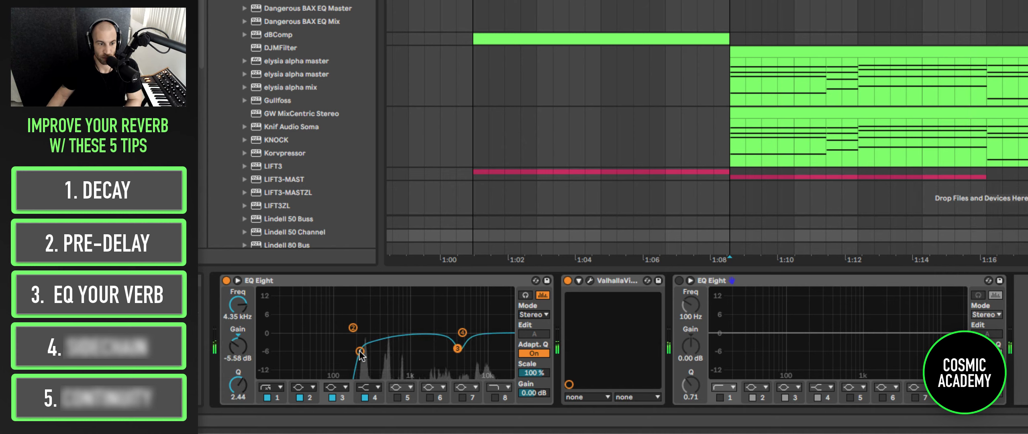
# - Move the pre-reverb EQ's low cut to 278 Hz and switch that EQ off and on to compare the sound
pyautogui.moveTo(360, 351); pyautogui.dragTo(370, 350)
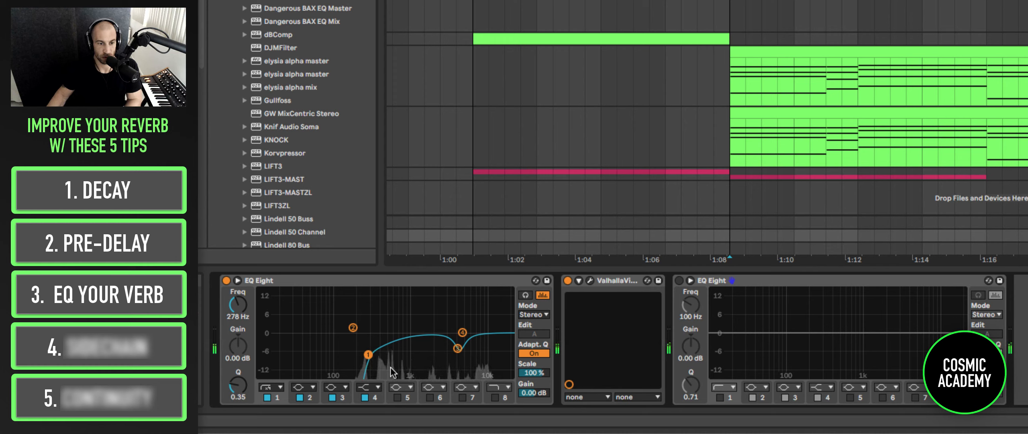
pyautogui.click(226, 281)
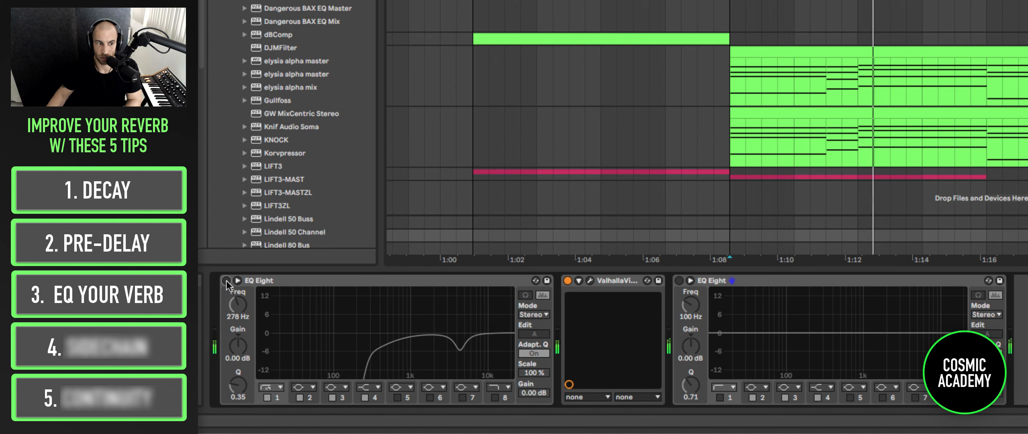
pyautogui.click(226, 281)
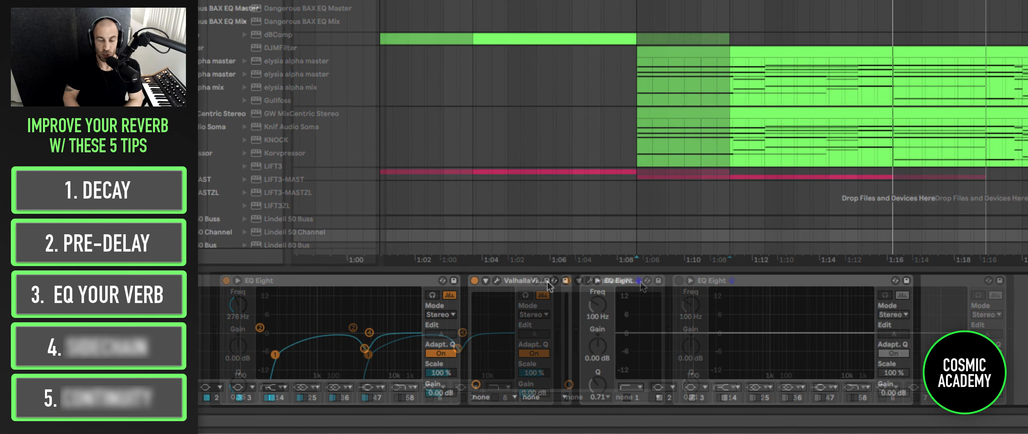
# - Reactivate the post-reverb EQ Eight, enable its band 1 low cut, and try it at 240 Hz and 20.6 Hz
pyautogui.click(587, 280)
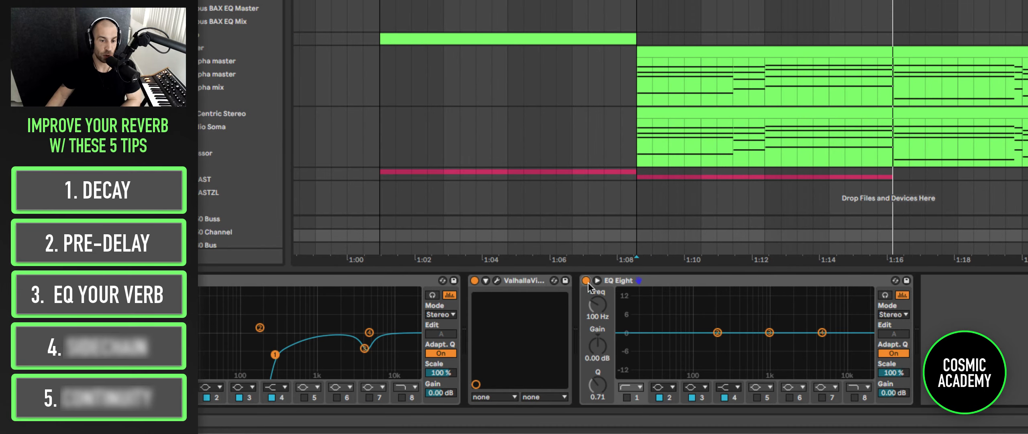
pyautogui.click(626, 397)
pyautogui.moveTo(695, 342); pyautogui.dragTo(722, 344)
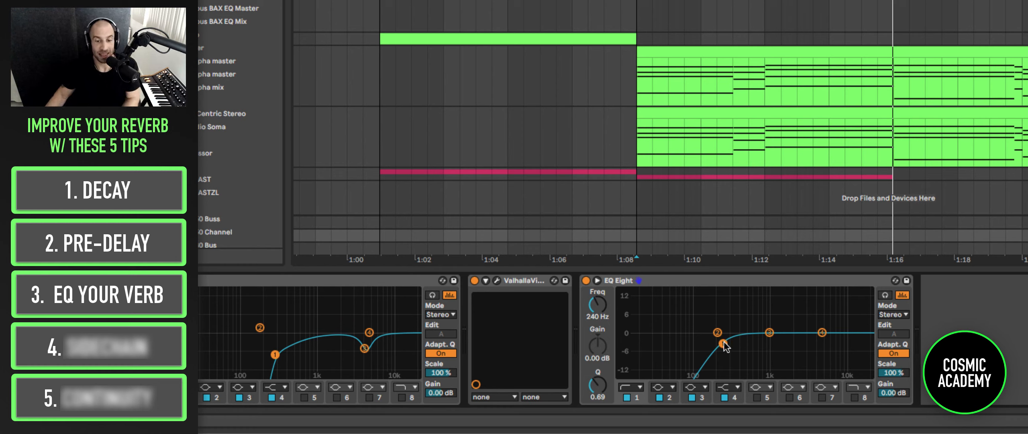
pyautogui.moveTo(723, 342); pyautogui.dragTo(643, 343)
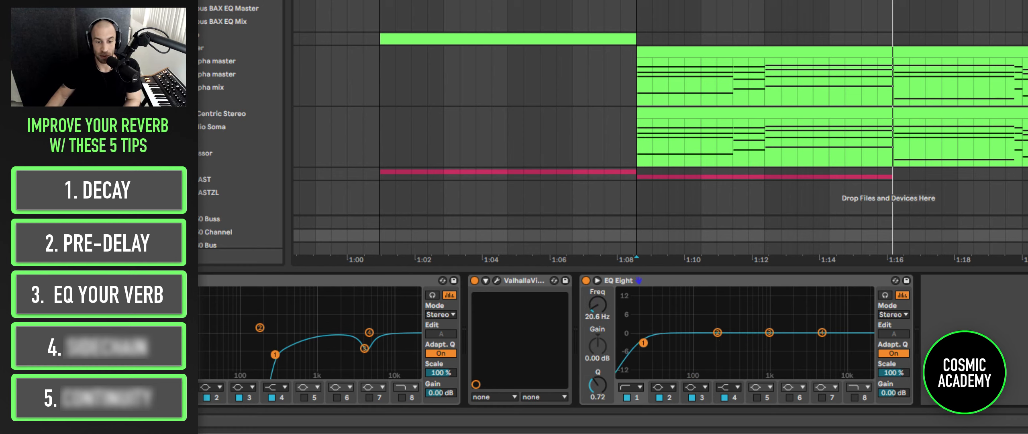
# - Show the reverb's settings briefly, then shape the post-reverb EQ with a low cut, a midrange dip and -2.60 dB at 10.4 kHz
pyautogui.click(497, 281)
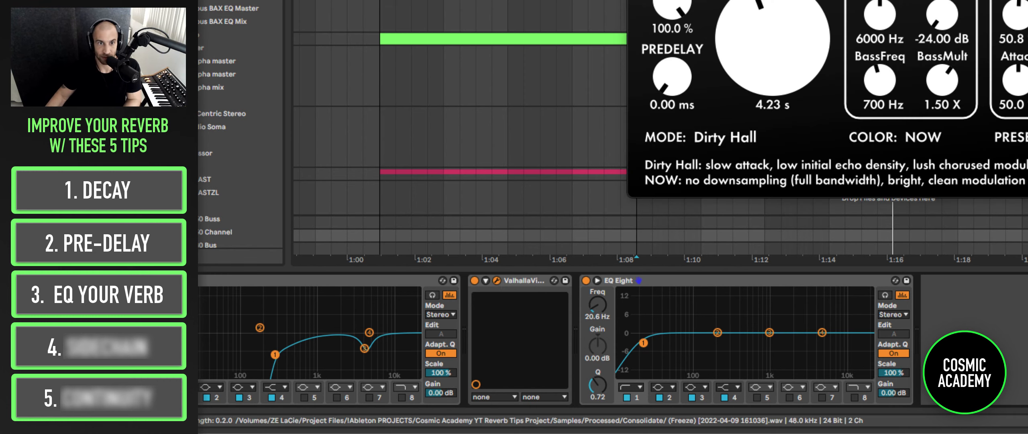
pyautogui.click(637, 0)
pyautogui.press('space')
pyautogui.moveTo(644, 342)
pyautogui.mouseDown()
pyautogui.moveTo(757, 343)
pyautogui.moveTo(730, 353)
pyautogui.moveTo(771, 294)
pyautogui.moveTo(772, 343)
pyautogui.moveTo(846, 339)
pyautogui.mouseUp()
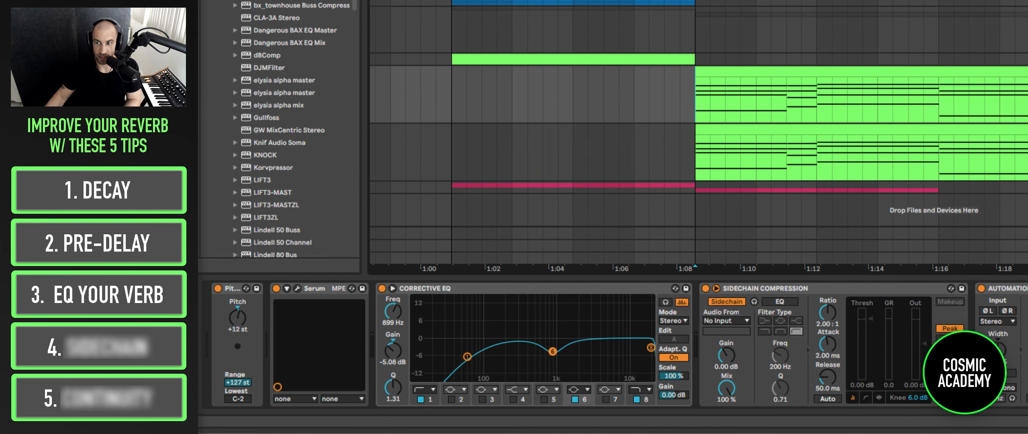
# - Show B-REVERB Long's devices, play the loop and bypass both EQ Eights to compare the reverb without EQ
pyautogui.click(716, 232)
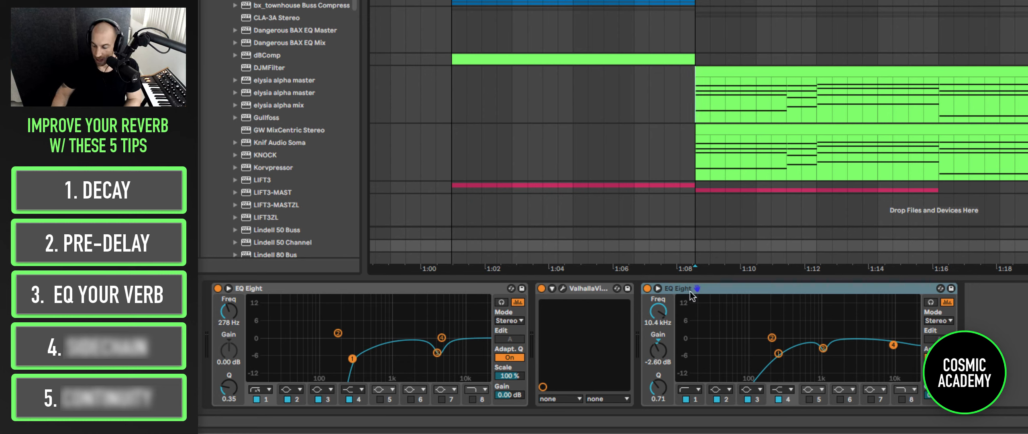
pyautogui.press('space')
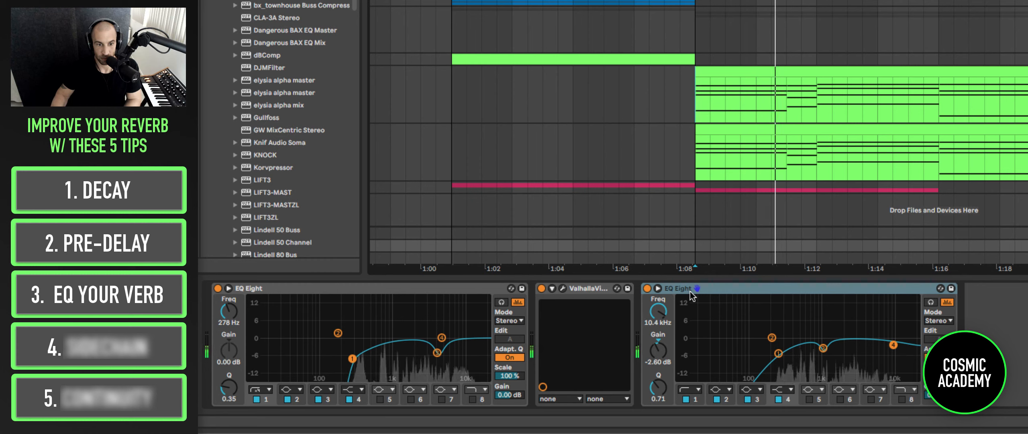
pyautogui.press('0')
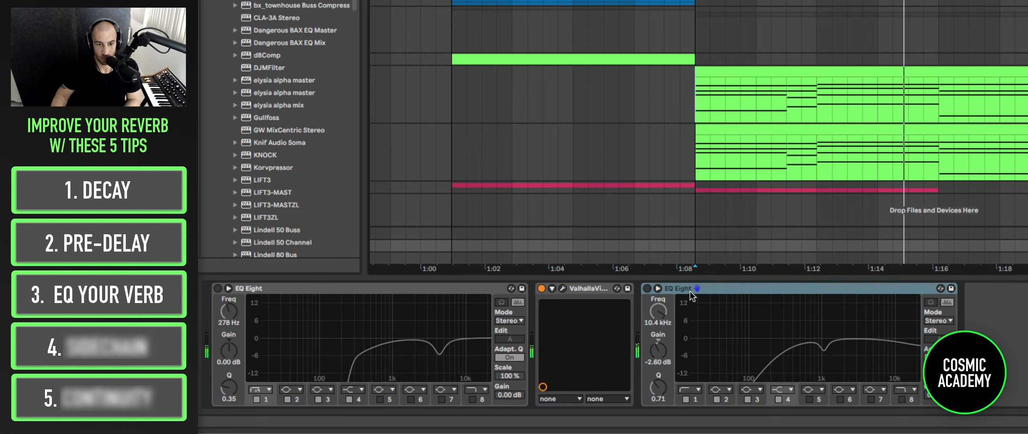
# - Reactivate both EQ Eights on B-REVERB Long and restart playback of the loop
pyautogui.press('0')
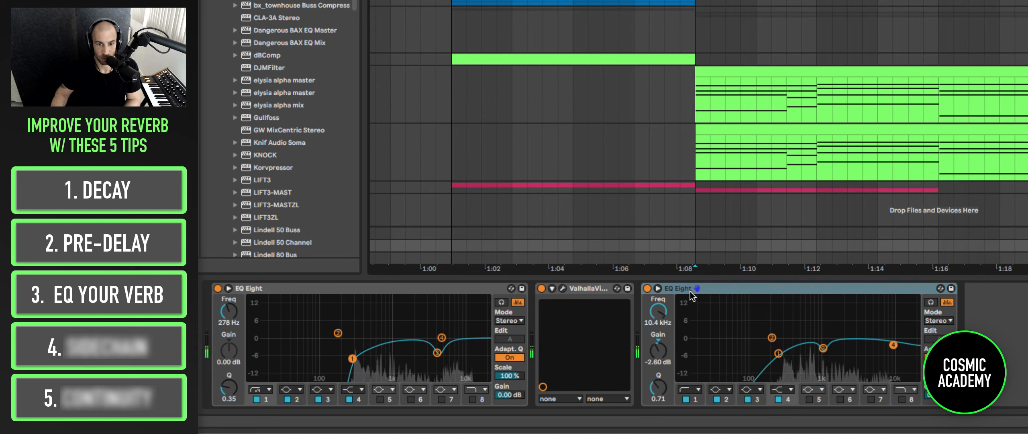
pyautogui.press('space')
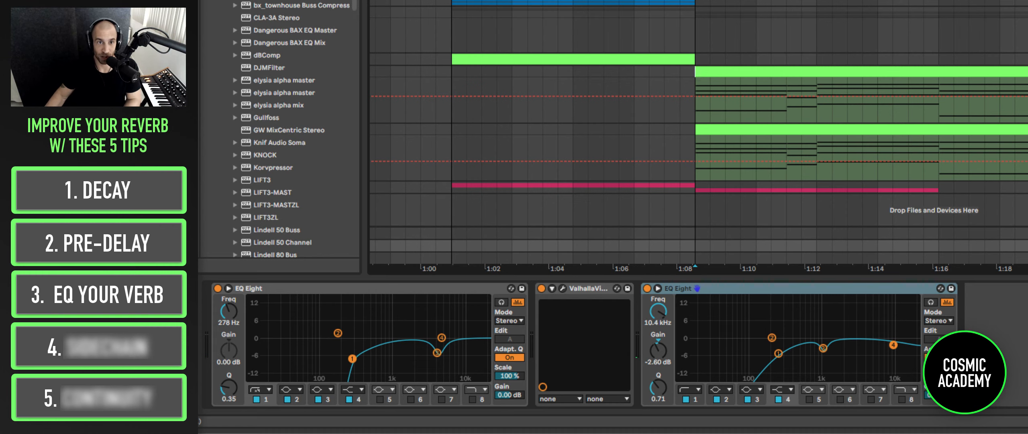
pyautogui.press('space')
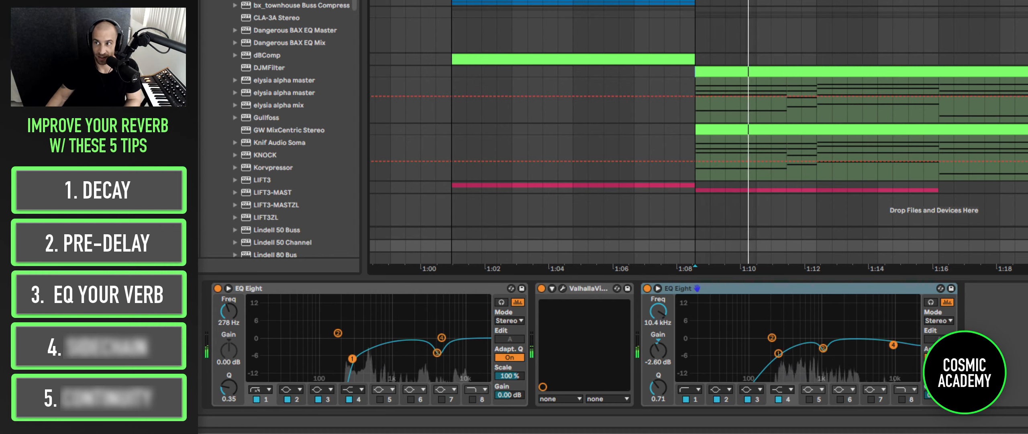
# - Hide the automation lanes and bypass and restore B-REVERB Long's EQs to compare the reverb on the soloed vocal
pyautogui.scroll(3, 699, 137)
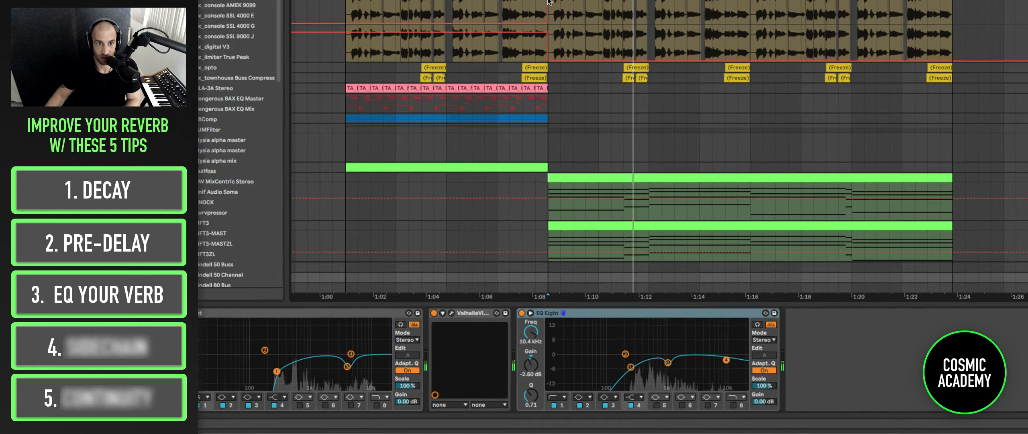
pyautogui.click(380, 112)
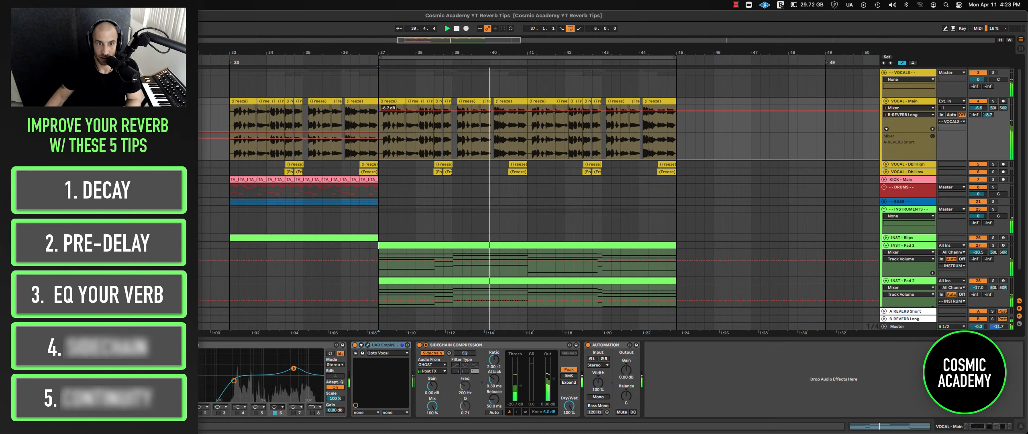
pyautogui.press('a')
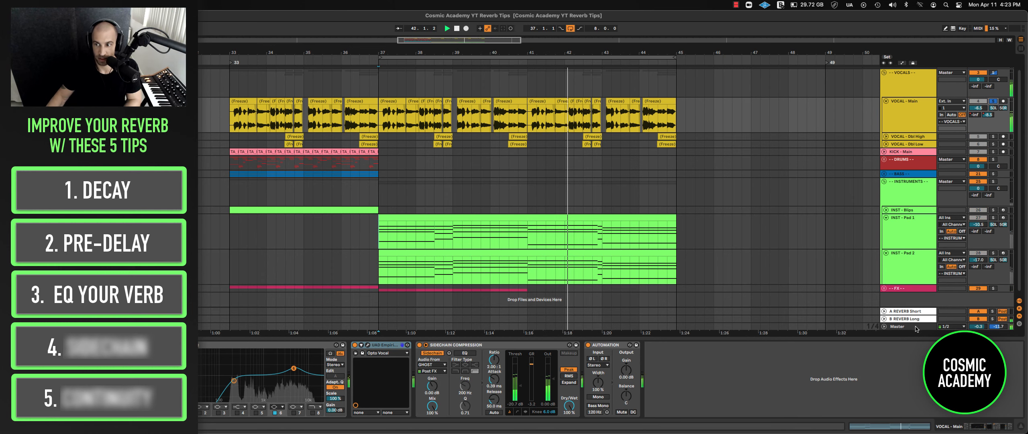
pyautogui.click(586, 319)
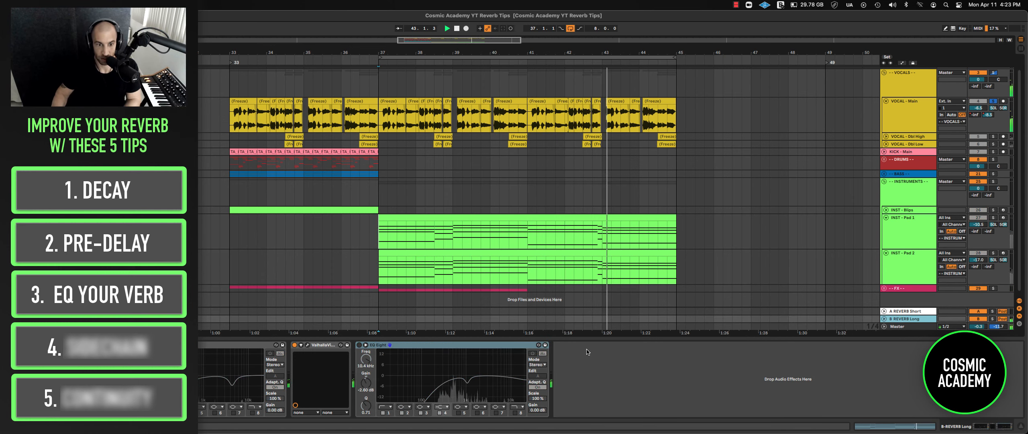
pyautogui.press('0')
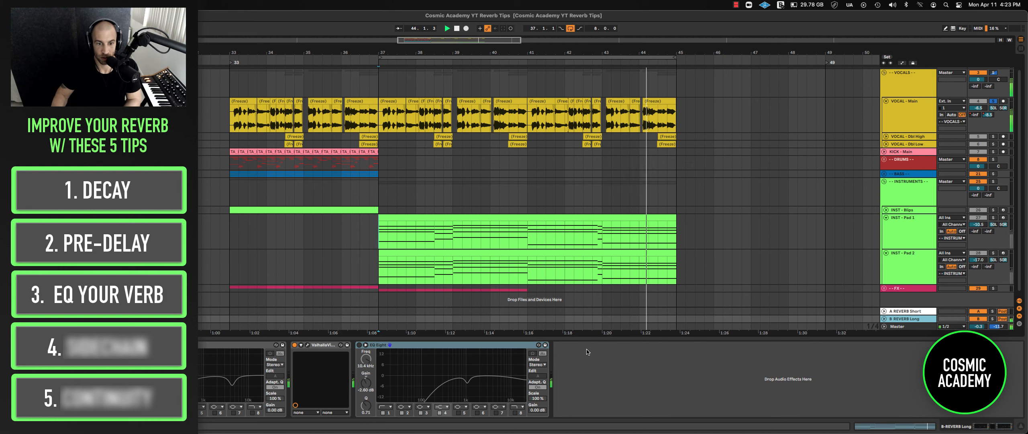
pyautogui.press('0')
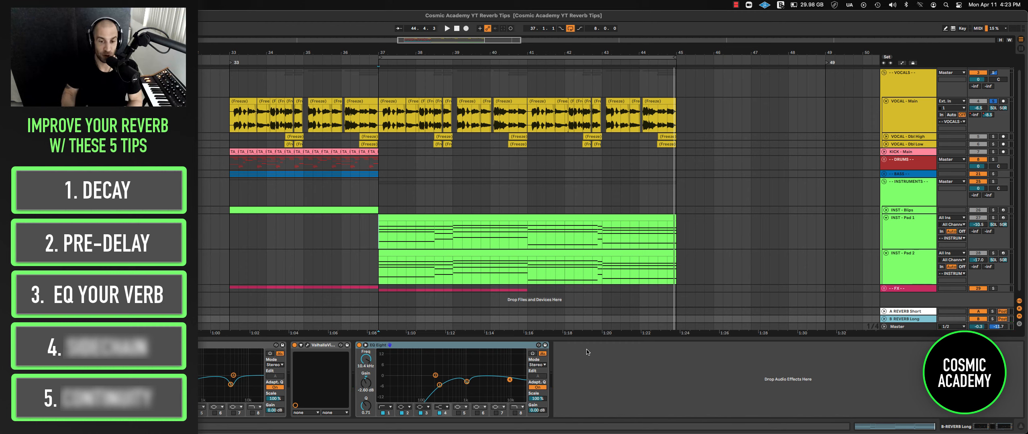
# - Unsolo VOCAL - Main, play the full mix and add a high cut with band 8 of the post-reverb EQ Eight
pyautogui.click(993, 101)
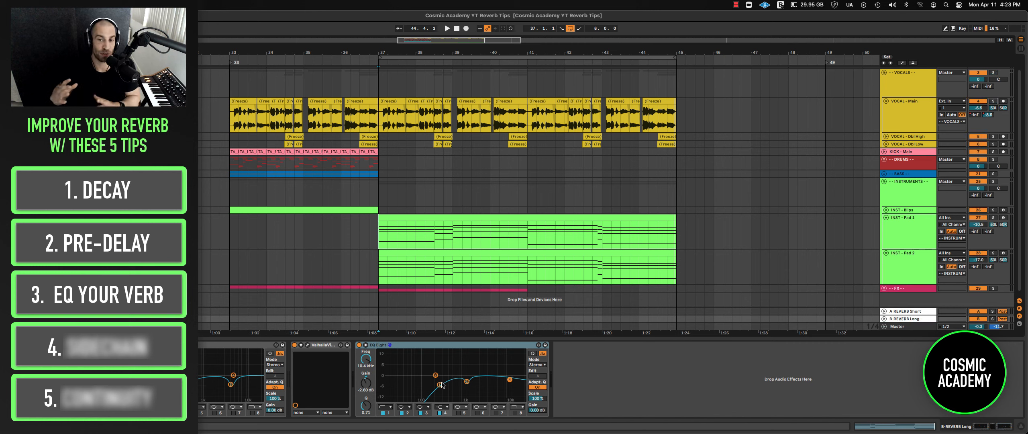
pyautogui.press('space')
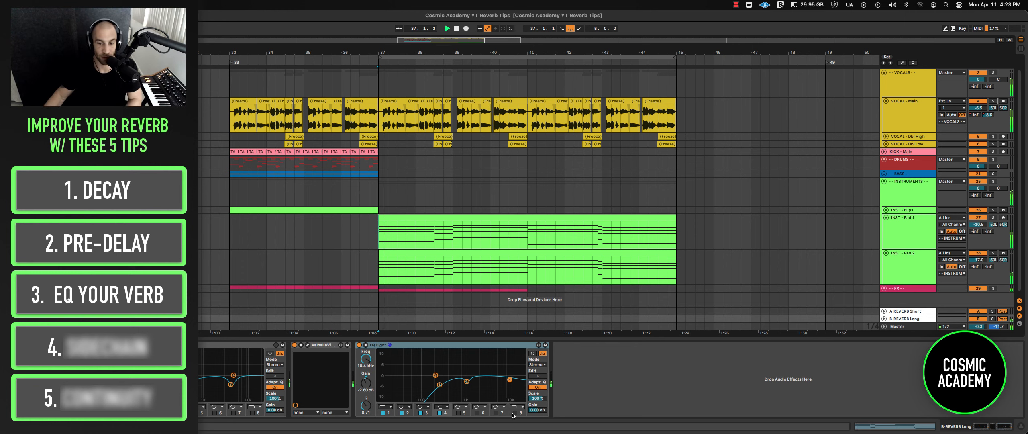
pyautogui.click(515, 413)
pyautogui.moveTo(524, 381)
pyautogui.mouseDown()
pyautogui.moveTo(488, 370)
pyautogui.moveTo(510, 381)
pyautogui.mouseUp()
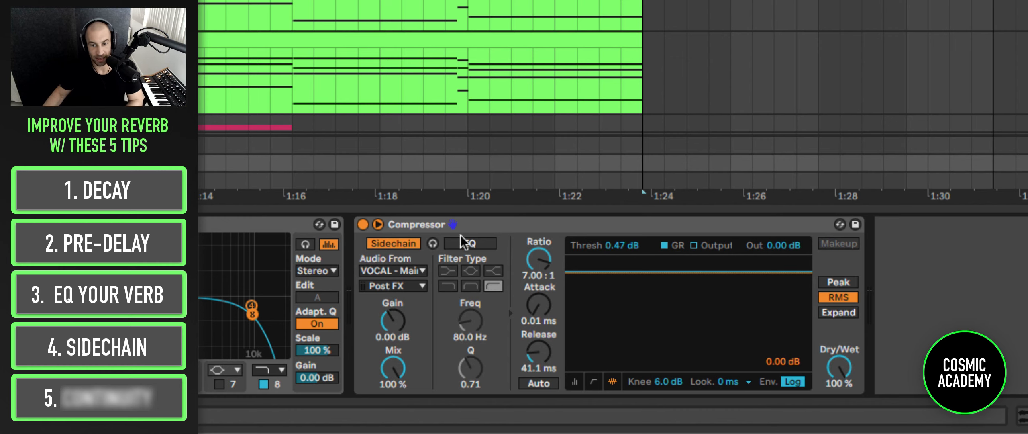
# - Check the Compressor's sidechain source list, try thresholds of -17.1 and -39.2 dB, and settle on -26.2 dB during playback
pyautogui.click(382, 272)
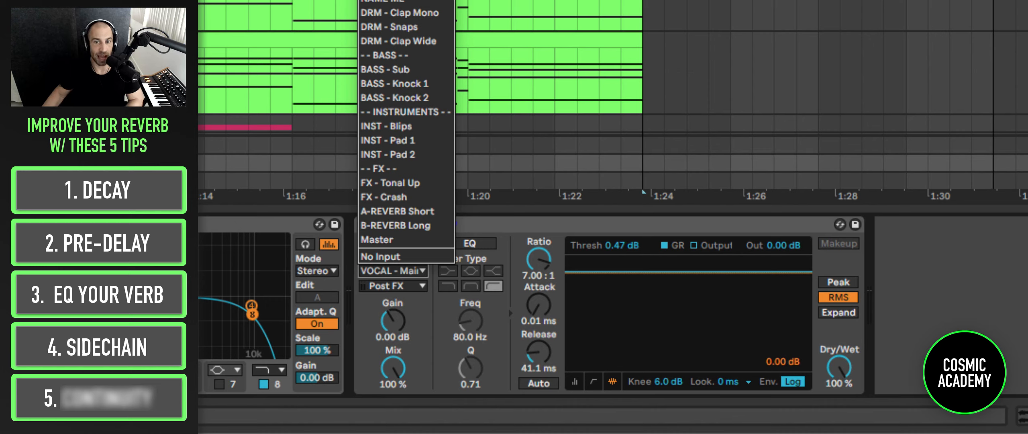
pyautogui.press('Escape')
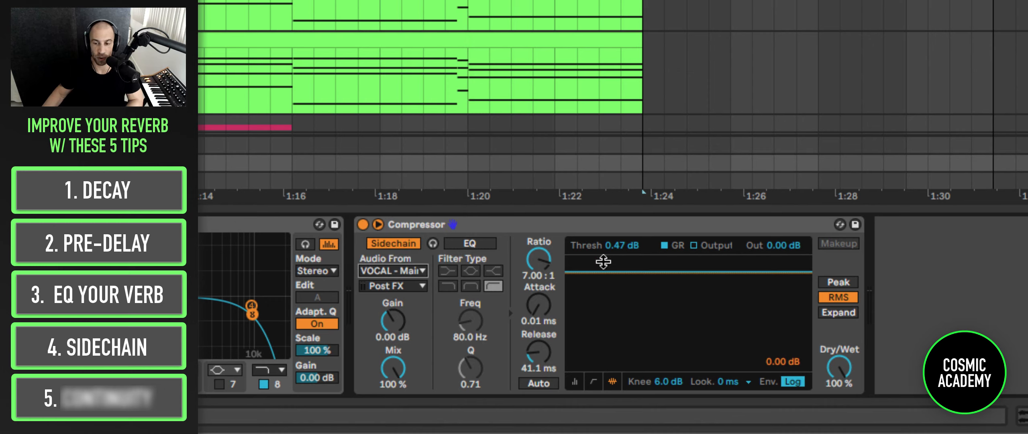
pyautogui.moveTo(615, 272); pyautogui.dragTo(615, 322)
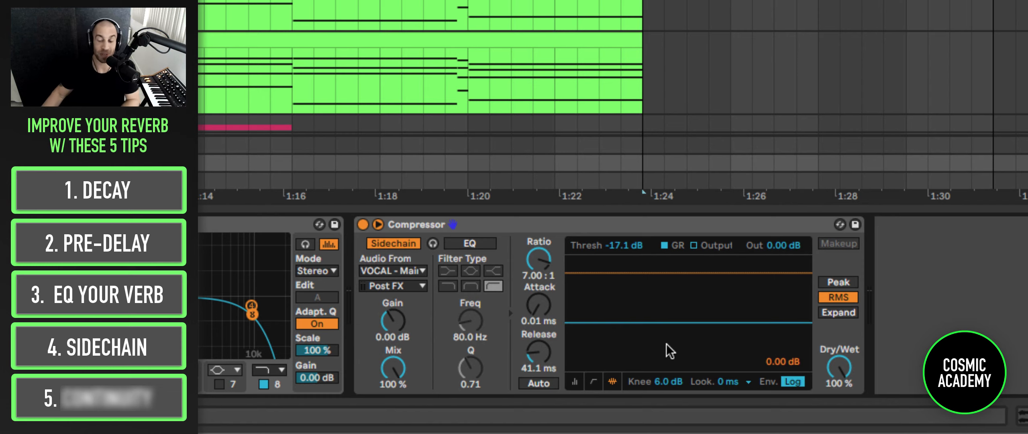
pyautogui.moveTo(642, 323); pyautogui.dragTo(642, 352)
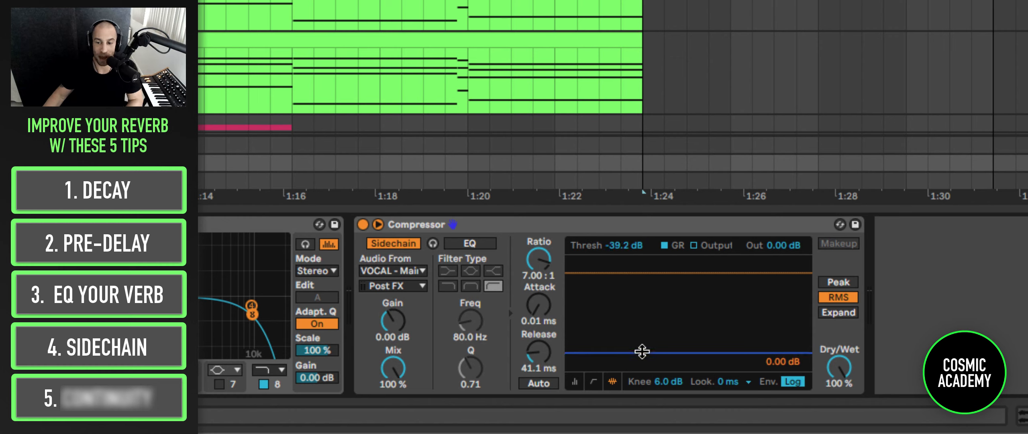
pyautogui.press('space')
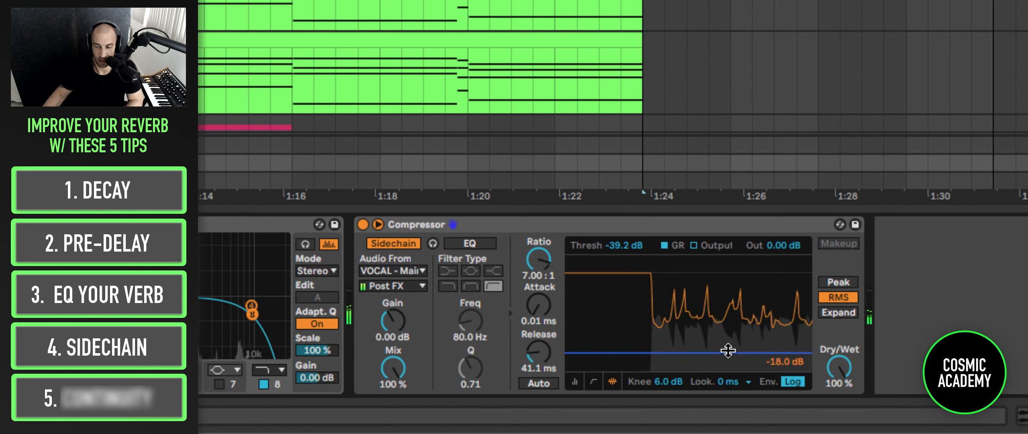
pyautogui.moveTo(728, 352); pyautogui.dragTo(728, 339)
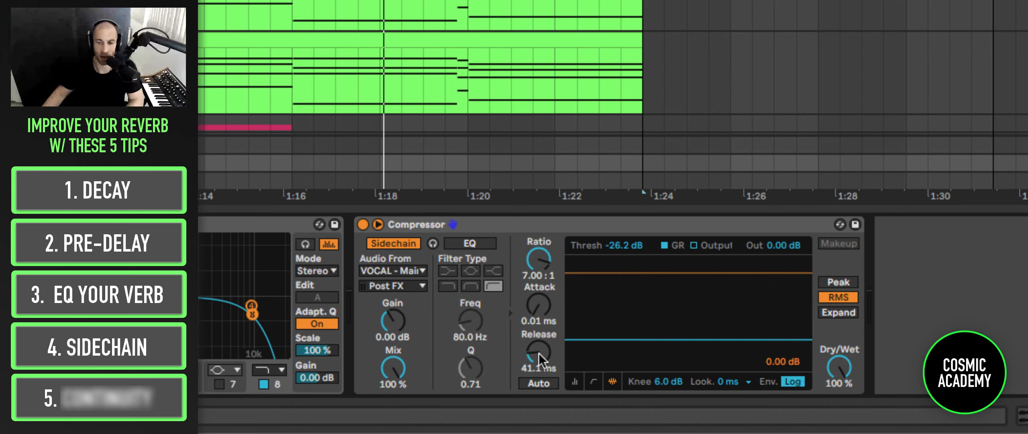
# - Try Compressor releases of 129 ms and 37.4 ms, then set 137 ms and a -22.3 dB threshold during playback
pyautogui.moveTo(538, 352); pyautogui.dragTo(538, 336)
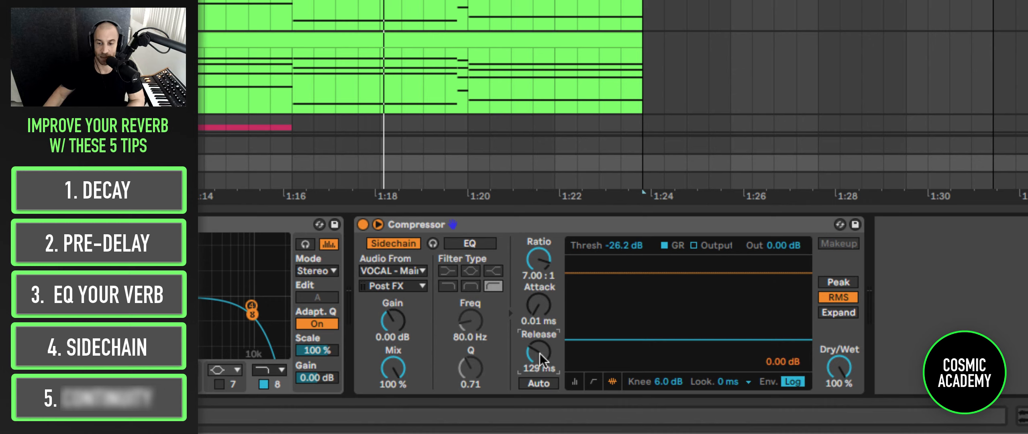
pyautogui.moveTo(541, 355); pyautogui.dragTo(540, 370)
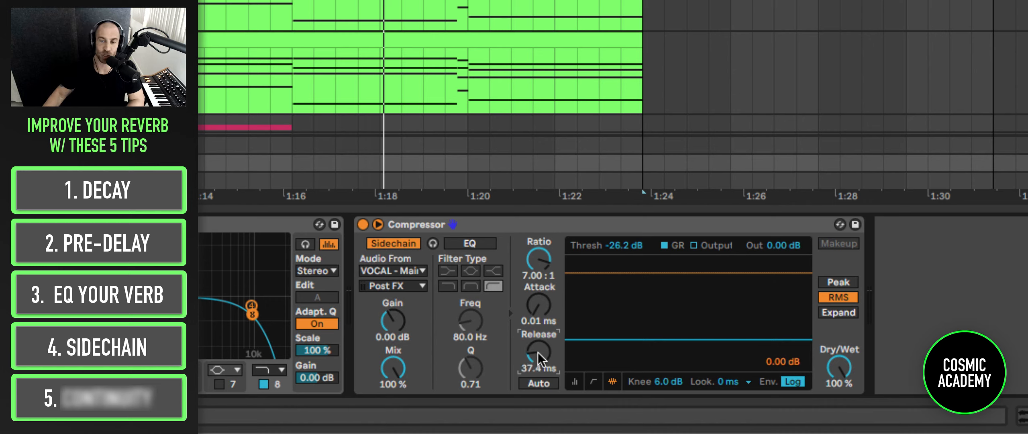
pyautogui.press('space')
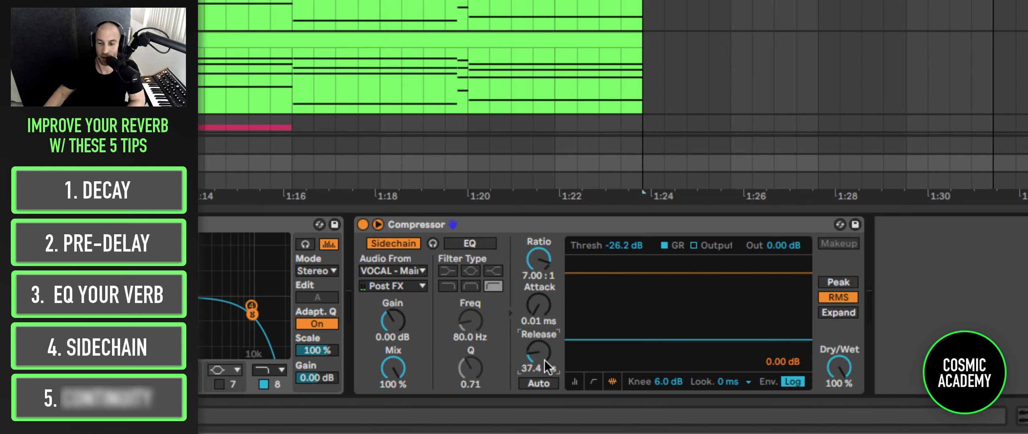
pyautogui.moveTo(539, 353); pyautogui.dragTo(538, 336)
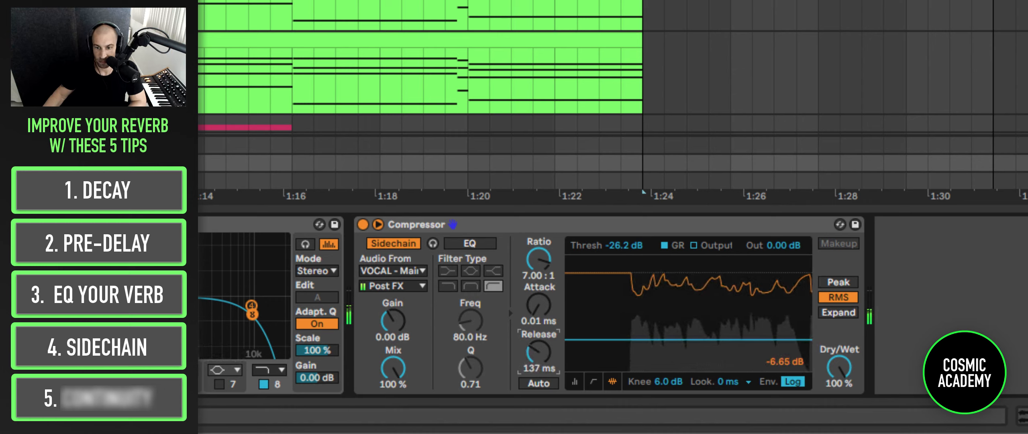
pyautogui.moveTo(785, 341); pyautogui.dragTo(785, 334)
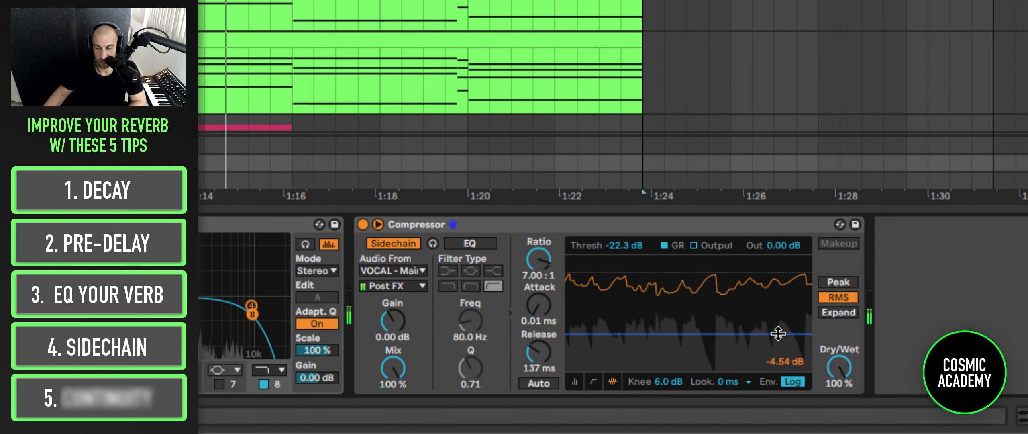
# - Set the Compressor's ratio to 14.0:1 and threshold to -24.8 dB, switching it off and on to compare the ducking
pyautogui.click(364, 225)
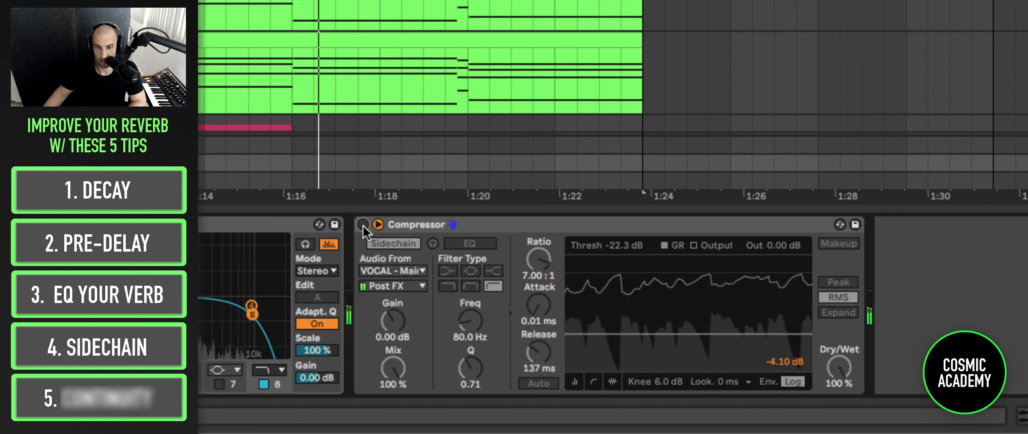
pyautogui.click(363, 224)
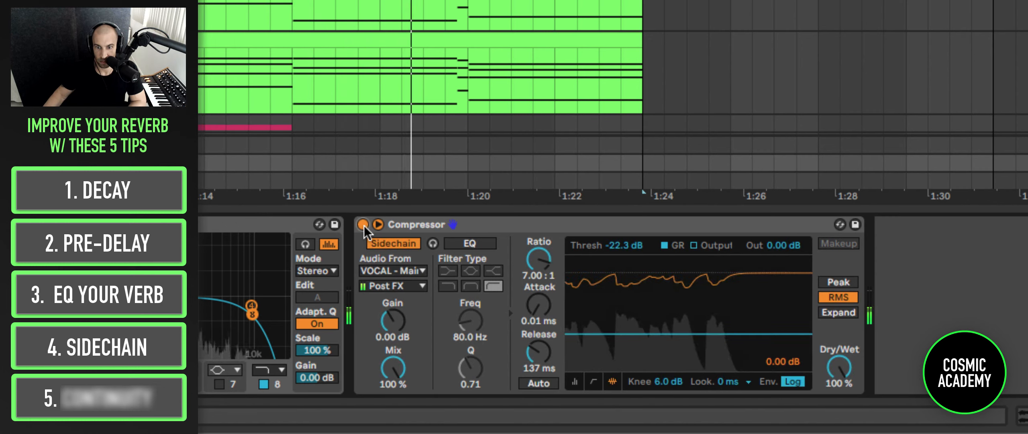
pyautogui.moveTo(533, 266)
pyautogui.mouseDown()
pyautogui.moveTo(534, 253)
pyautogui.moveTo(533, 270)
pyautogui.mouseUp()
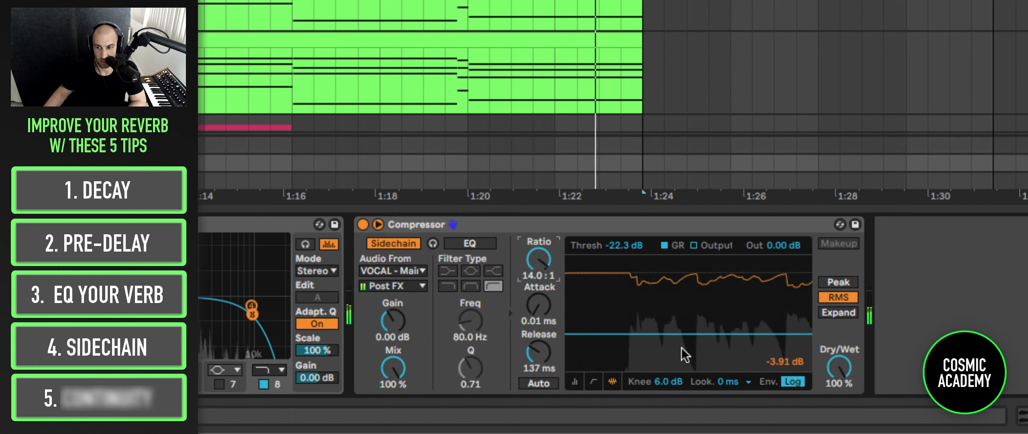
pyautogui.moveTo(684, 334); pyautogui.dragTo(685, 338)
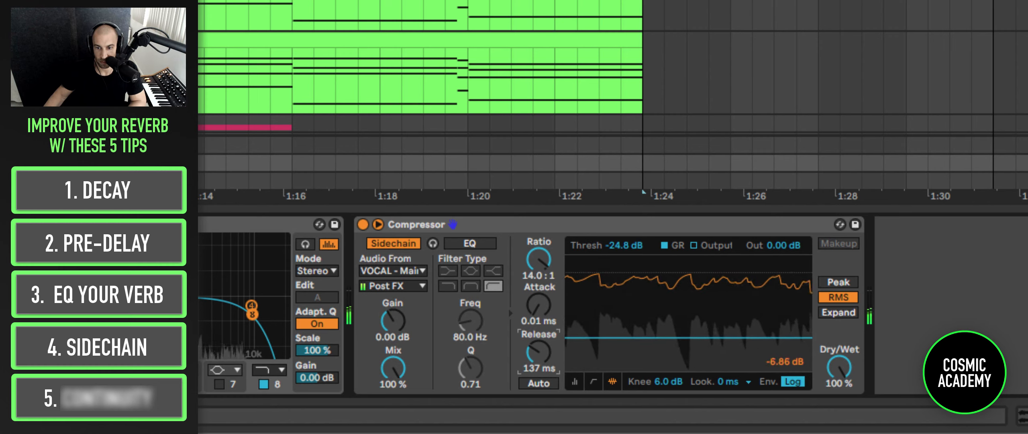
pyautogui.click(364, 224)
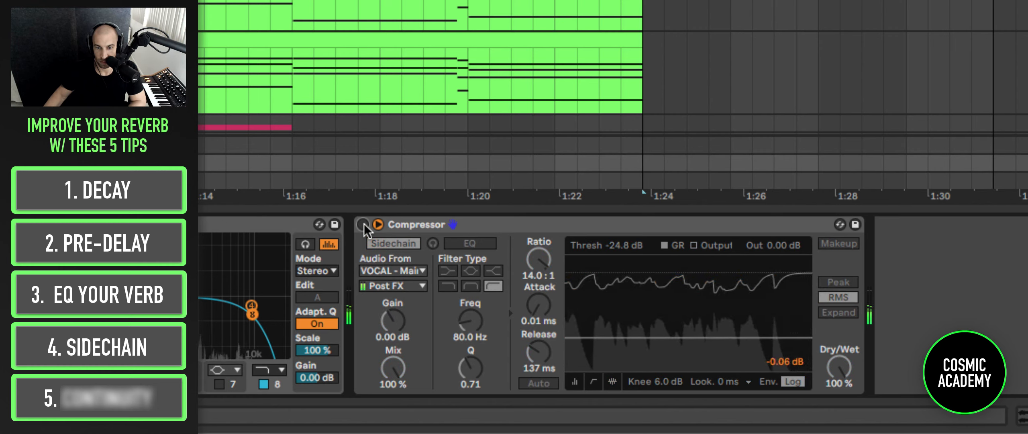
pyautogui.click(363, 224)
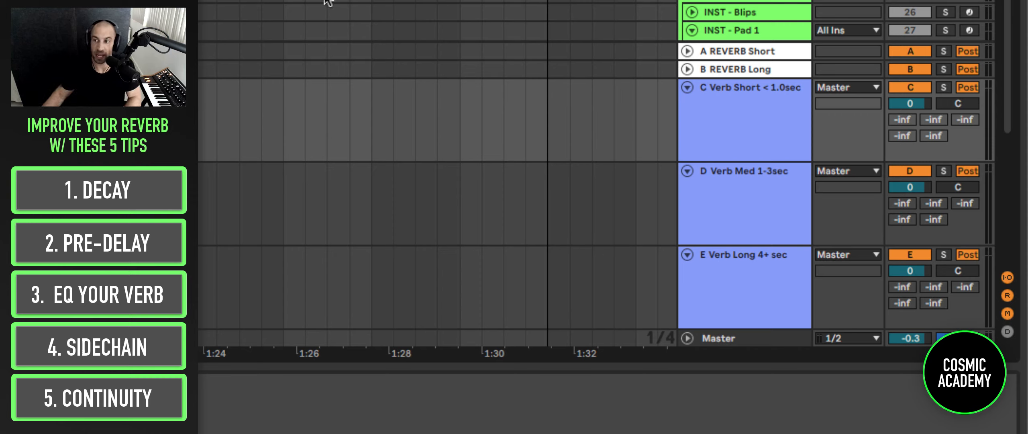
# - Go through the return tracks Verb Short < 1.0sec, Verb Med 1-3sec and Verb Long 4+ sec one by one
pyautogui.click(696, 111)
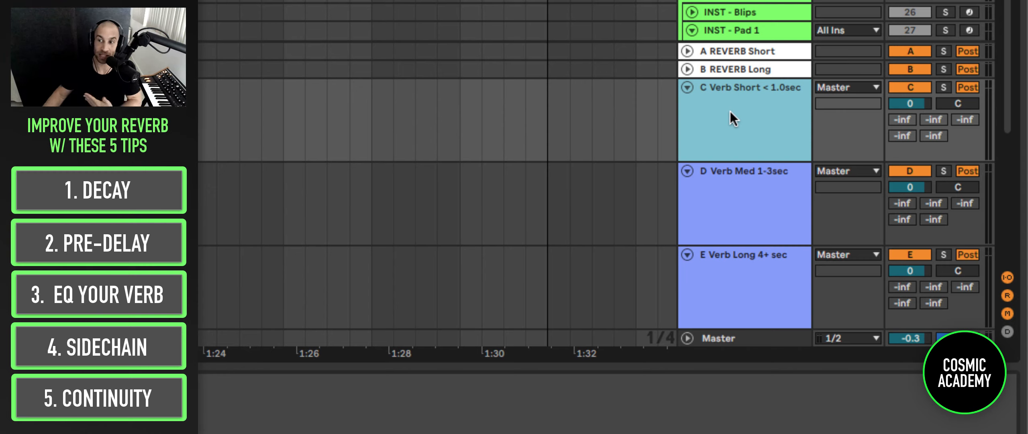
pyautogui.click(739, 188)
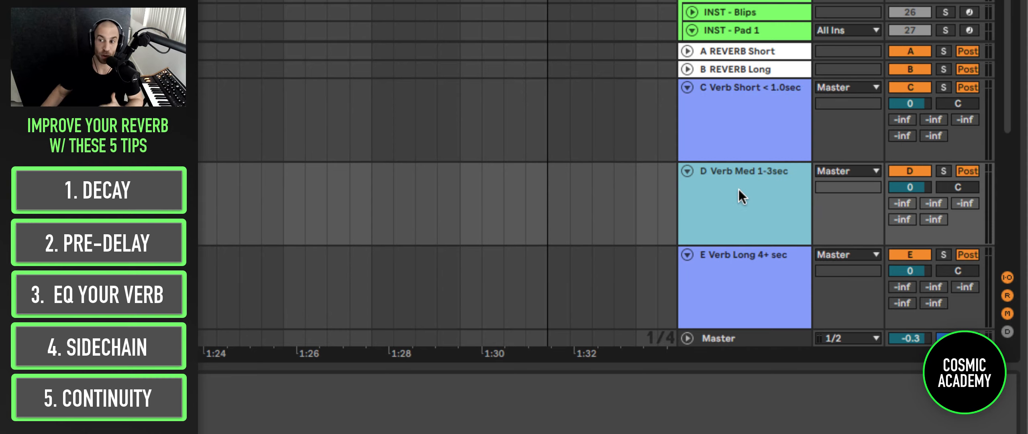
pyautogui.click(749, 266)
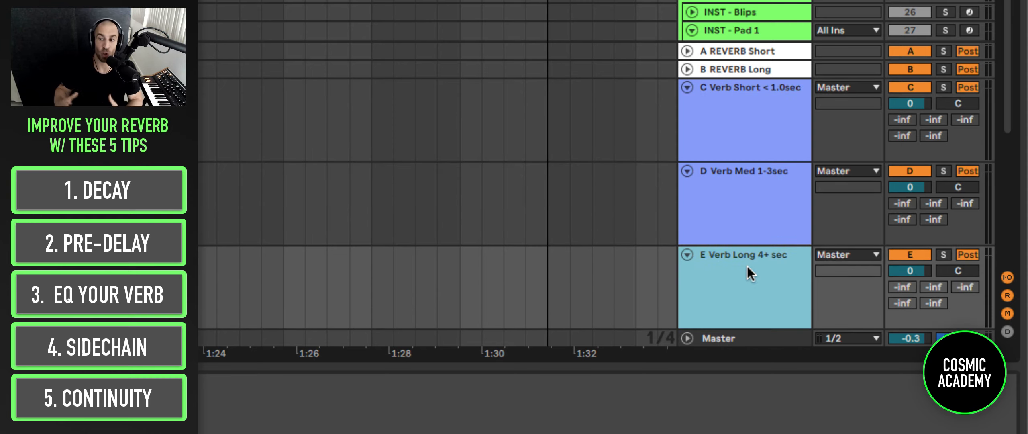